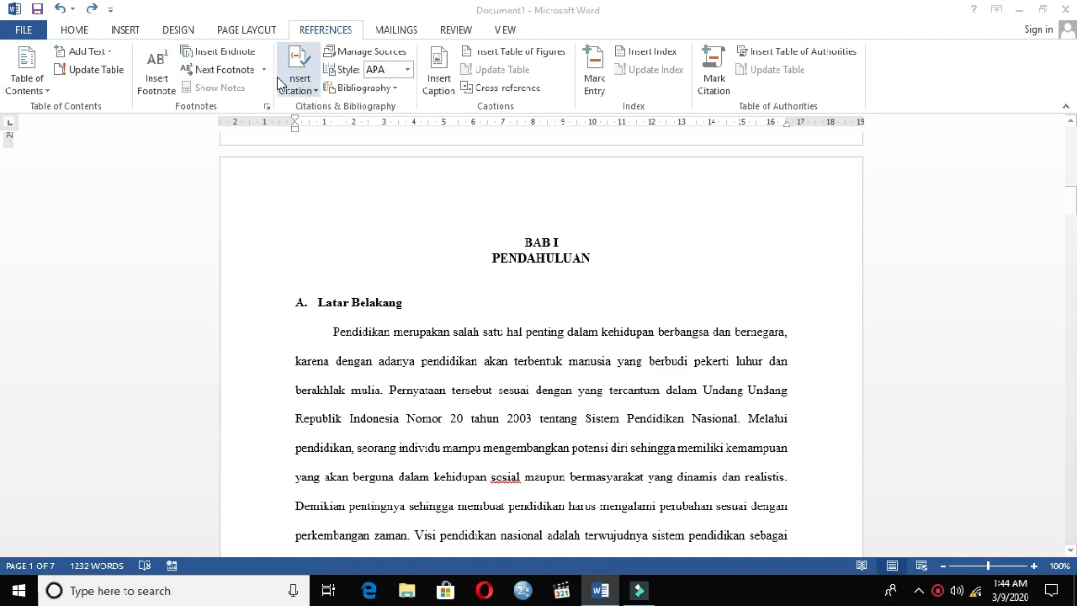
{"action": "left_click", "coordinate": [74, 29]}
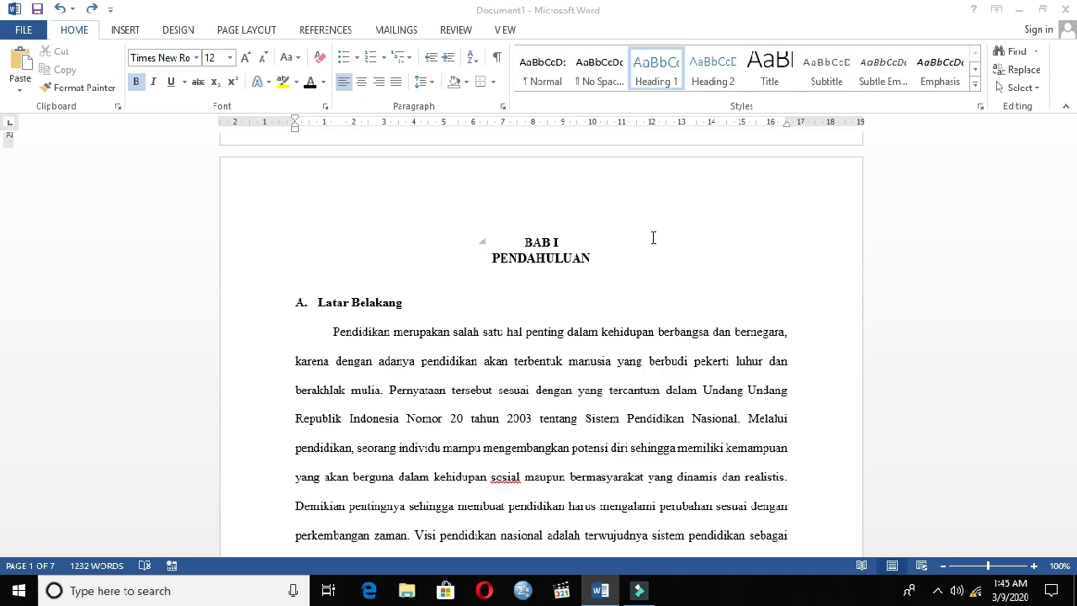
{"action": "left_click", "coordinate": [641, 592]}
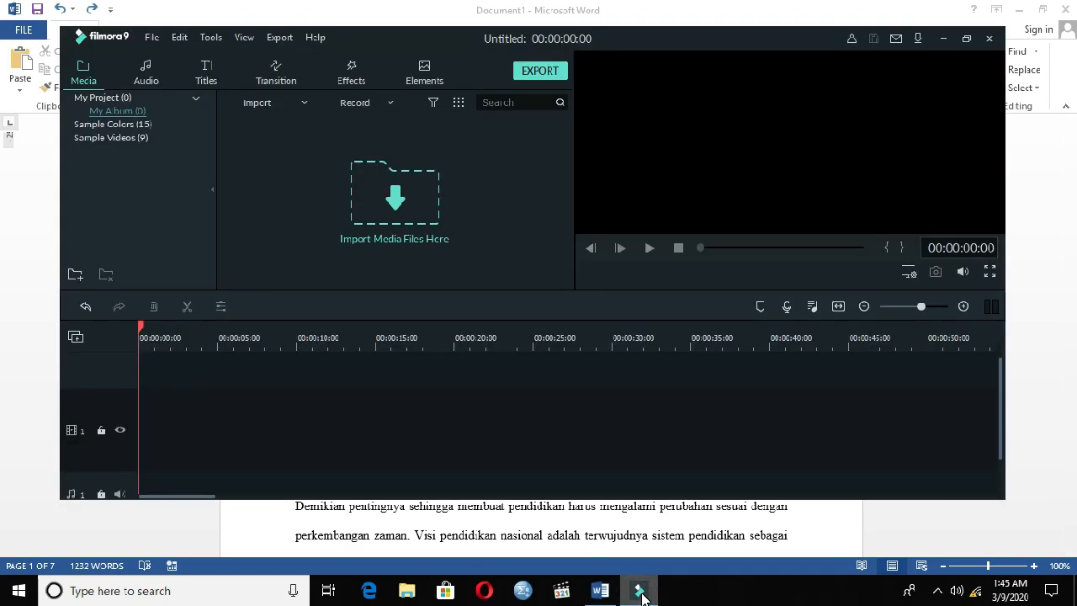
{"action": "left_click", "coordinate": [641, 592]}
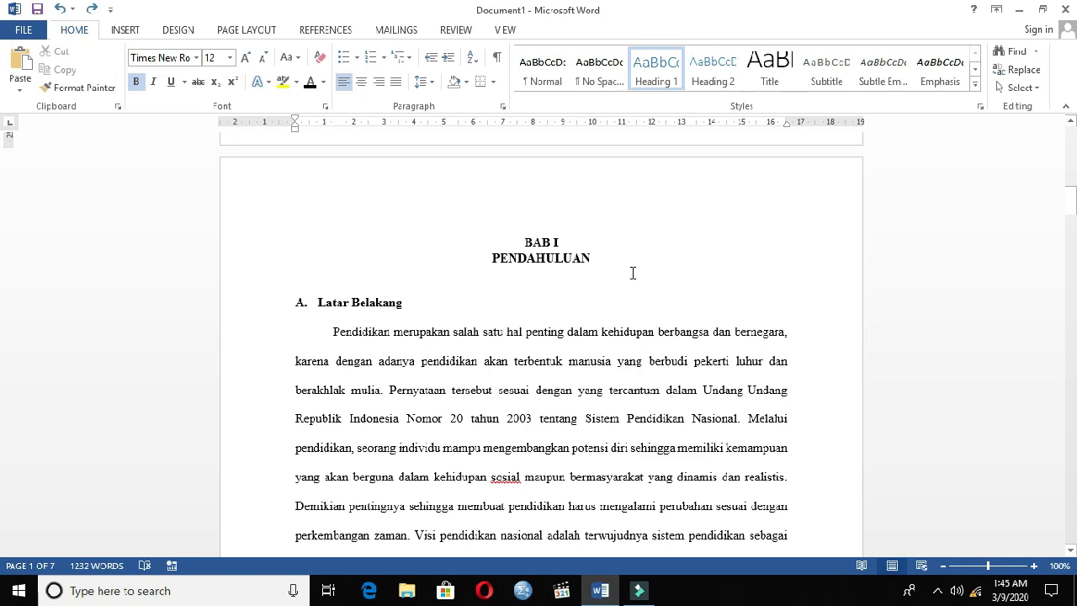
{"action": "scroll", "coordinate": [633, 273], "scroll_direction": "up", "scroll_amount": 10}
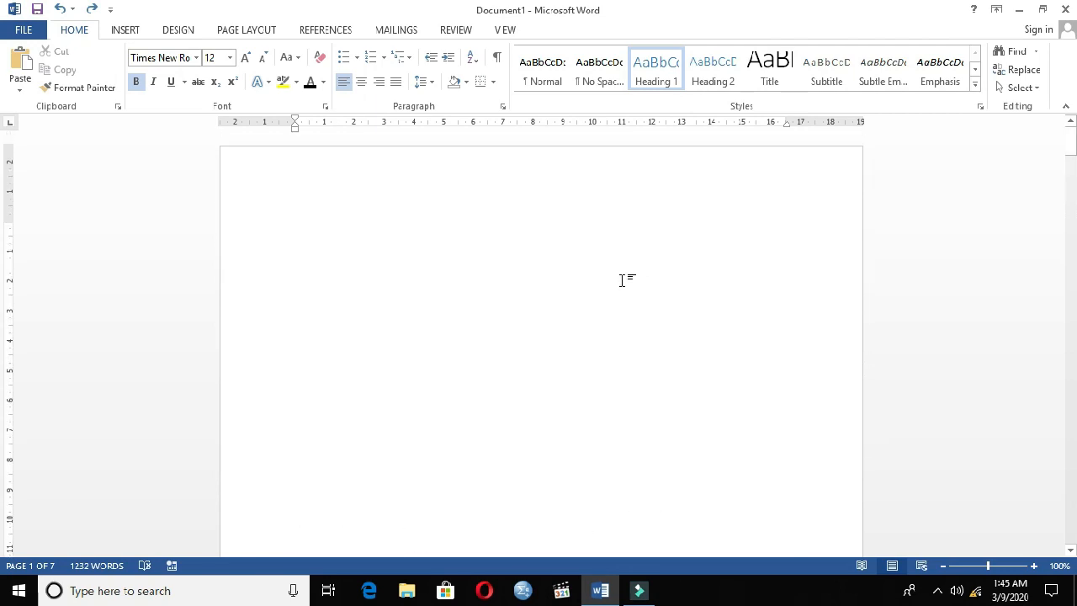
Mark the chapter title "BAB I PENDAHULUAN" as a Level 1 entry for the table of contents.
{"action": "left_click", "coordinate": [329, 32]}
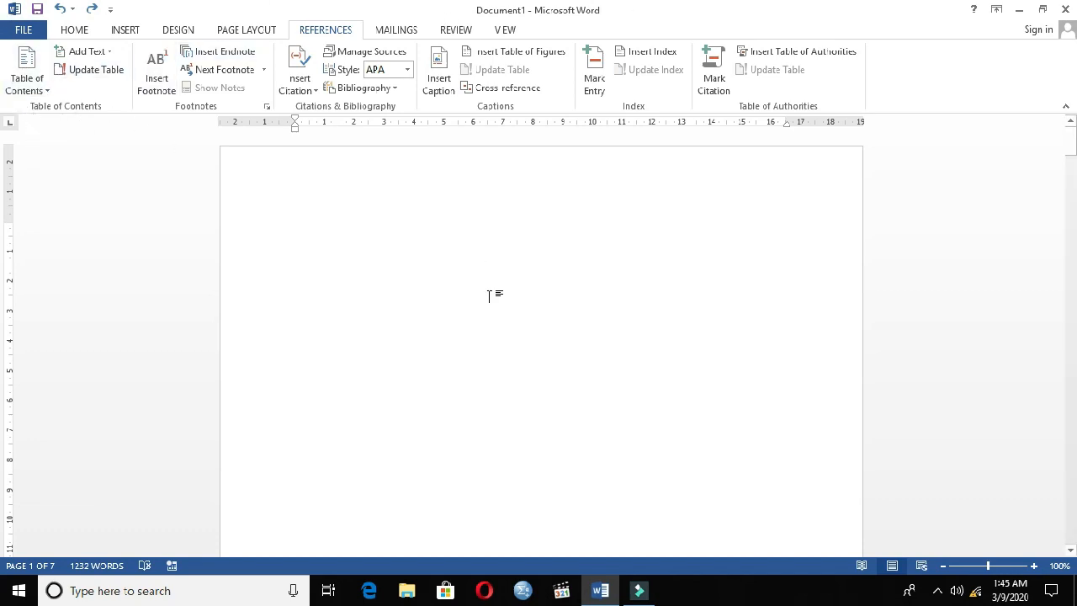
{"action": "scroll", "coordinate": [546, 291], "scroll_direction": "down", "scroll_amount": 8}
{"action": "scroll", "coordinate": [546, 290], "scroll_direction": "down", "scroll_amount": 5}
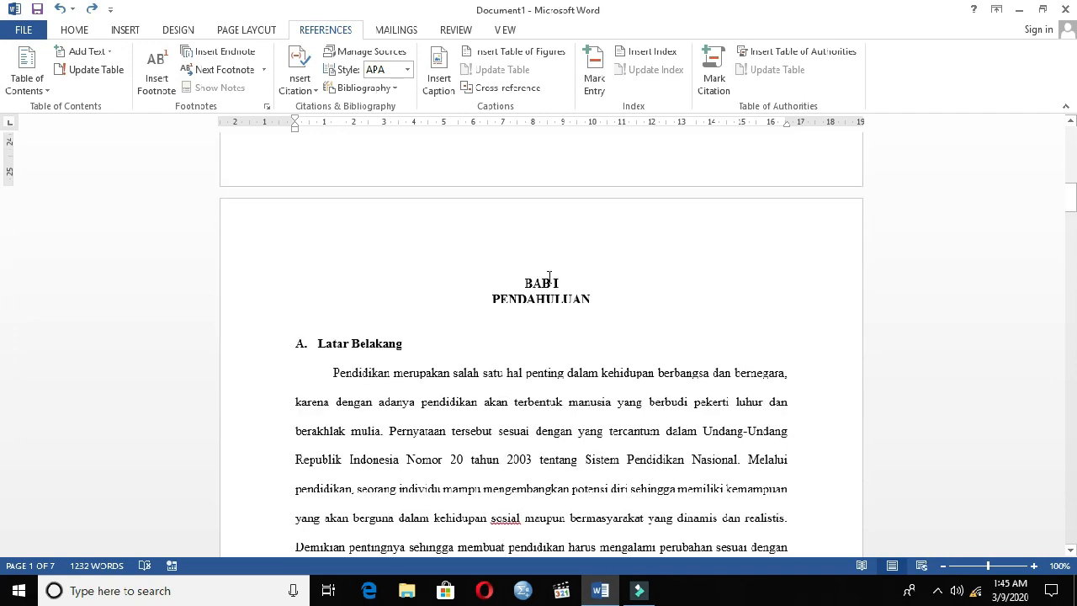
{"action": "left_click", "coordinate": [538, 279]}
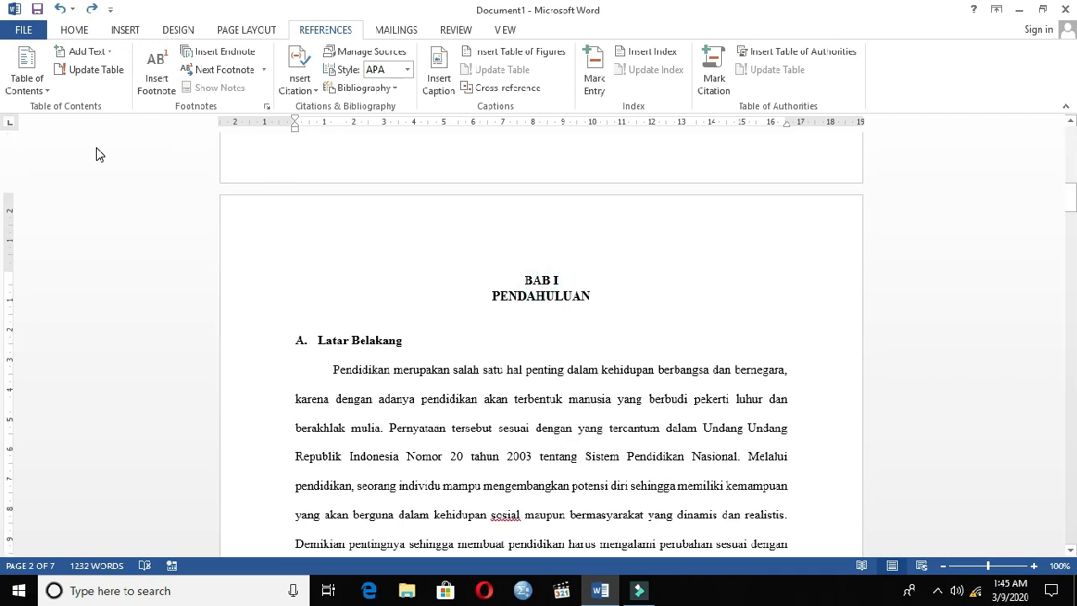
{"action": "left_click", "coordinate": [539, 281]}
{"action": "left_click", "coordinate": [540, 279]}
{"action": "left_click", "coordinate": [107, 52]}
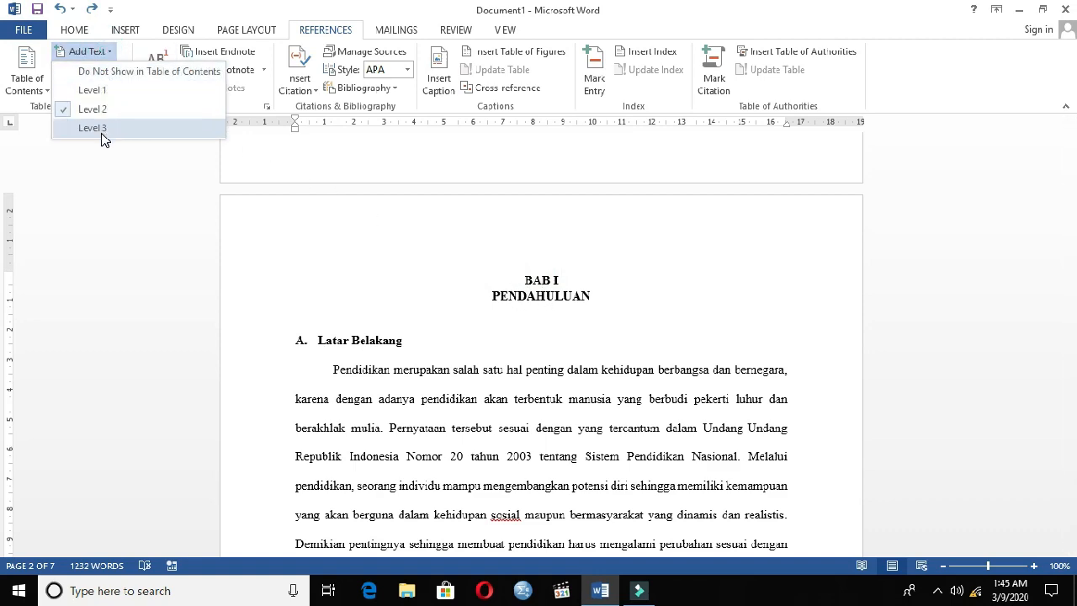
{"action": "left_click", "coordinate": [106, 91]}
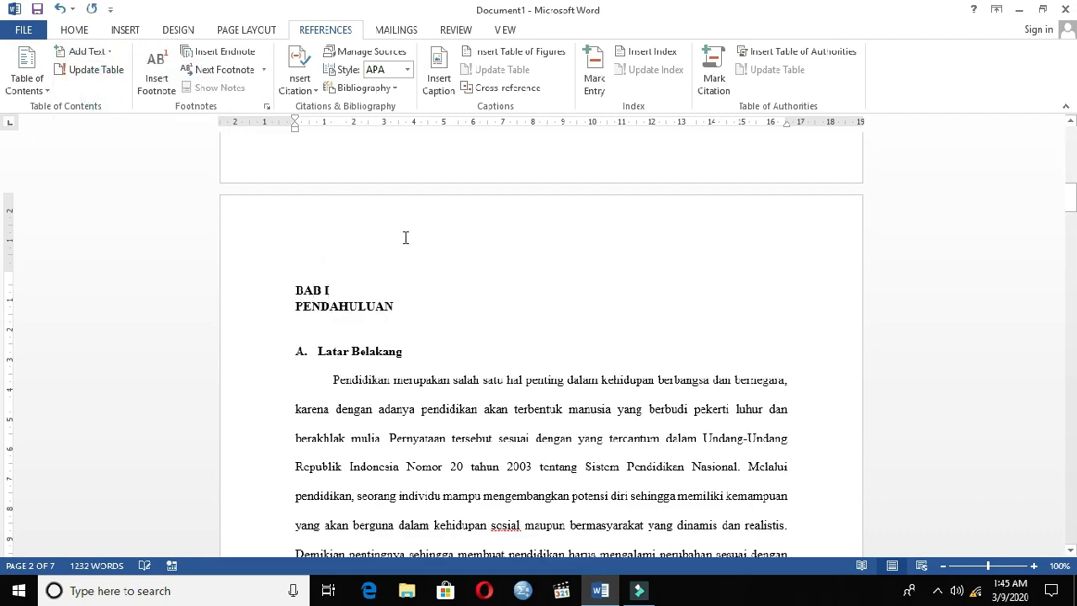
Assign the subheading "Latar Belakang" to Level 2 of the table of contents.
{"action": "scroll", "coordinate": [403, 231], "scroll_direction": "down", "scroll_amount": 2}
{"action": "left_click", "coordinate": [329, 275]}
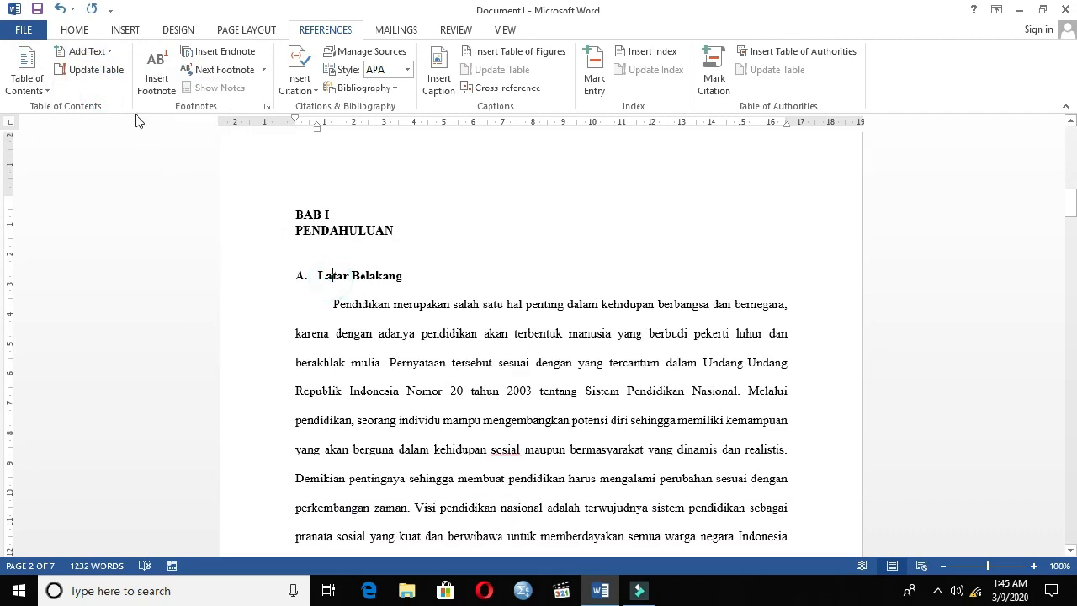
{"action": "left_click", "coordinate": [96, 52]}
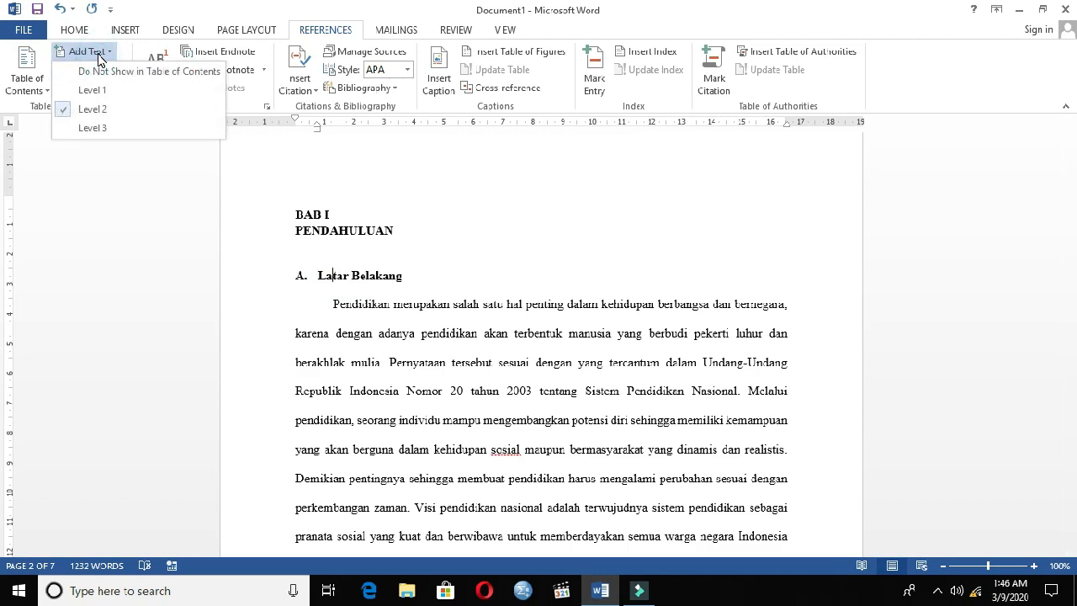
{"action": "left_click", "coordinate": [94, 108]}
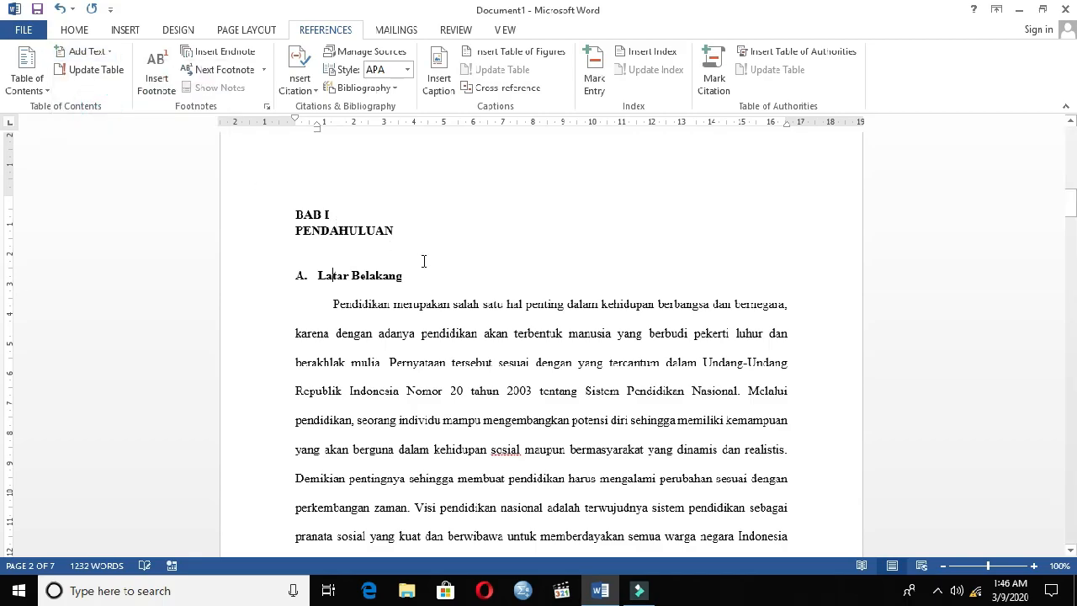
Assign the subheading "Rumusan Masalah" to Level 2 of the table of contents.
{"action": "scroll", "coordinate": [425, 253], "scroll_direction": "down", "scroll_amount": 15}
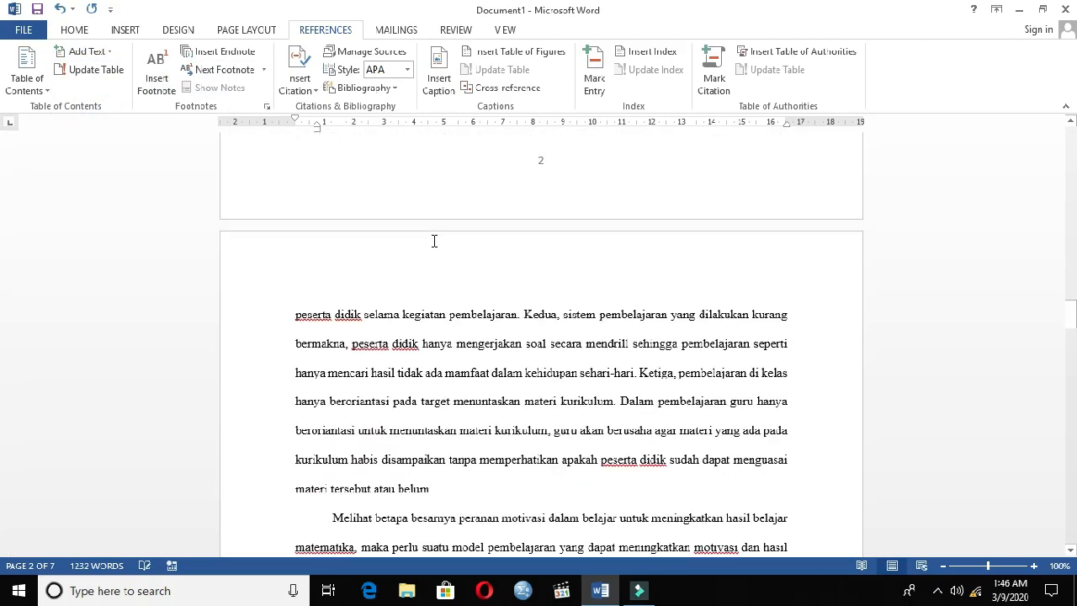
{"action": "scroll", "coordinate": [434, 242], "scroll_direction": "down", "scroll_amount": 20}
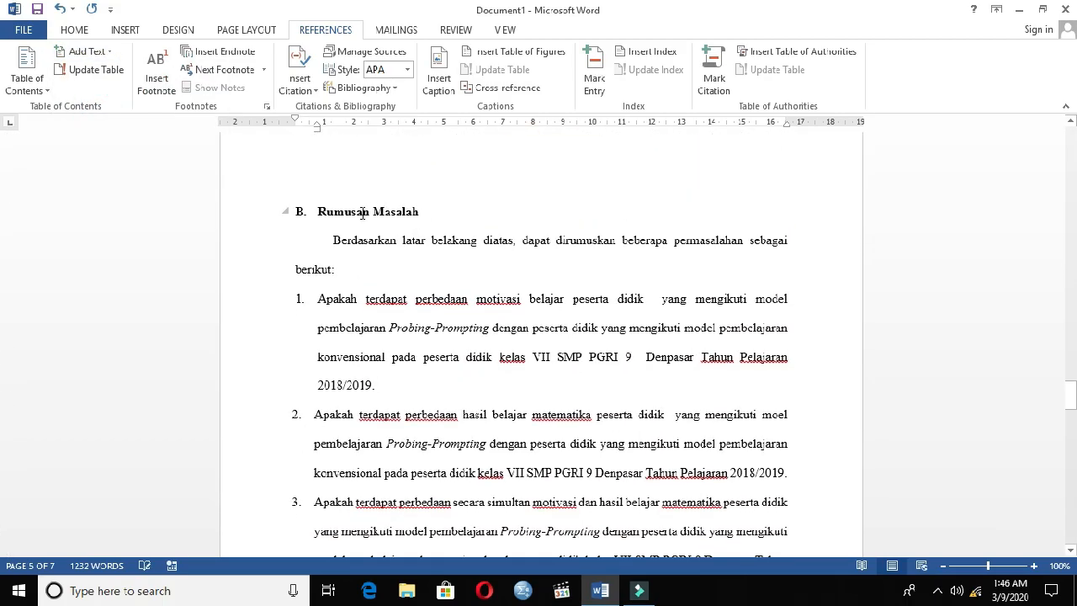
{"action": "left_click", "coordinate": [362, 212]}
{"action": "left_click", "coordinate": [86, 51]}
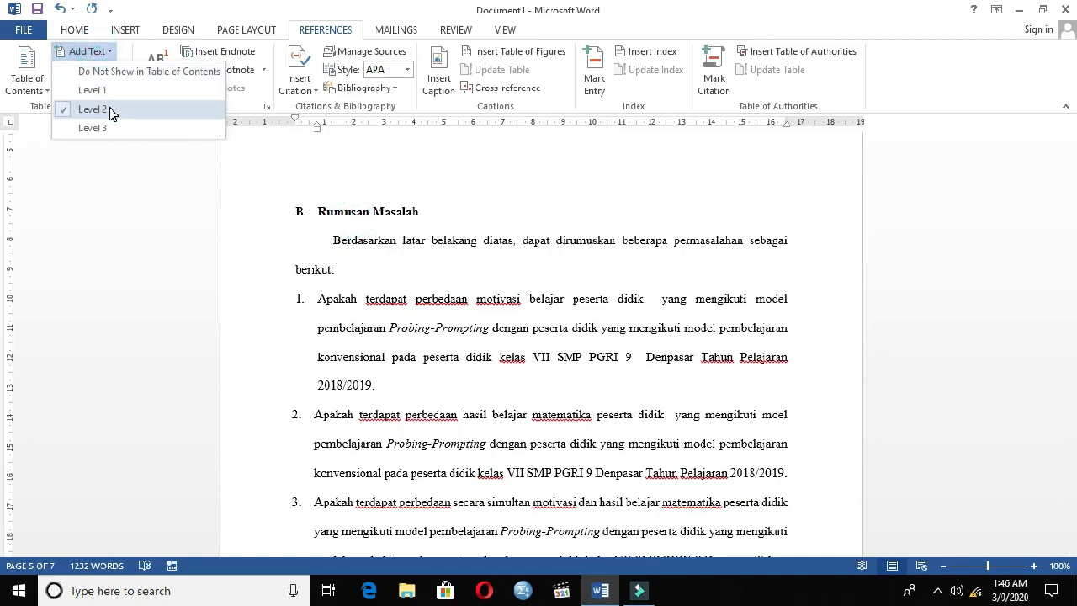
{"action": "left_click", "coordinate": [108, 110]}
Assign the subheading "Tujuan Penelitian" to Level 2 of the table of contents.
{"action": "scroll", "coordinate": [348, 241], "scroll_direction": "down", "scroll_amount": 5}
{"action": "left_click", "coordinate": [361, 230]}
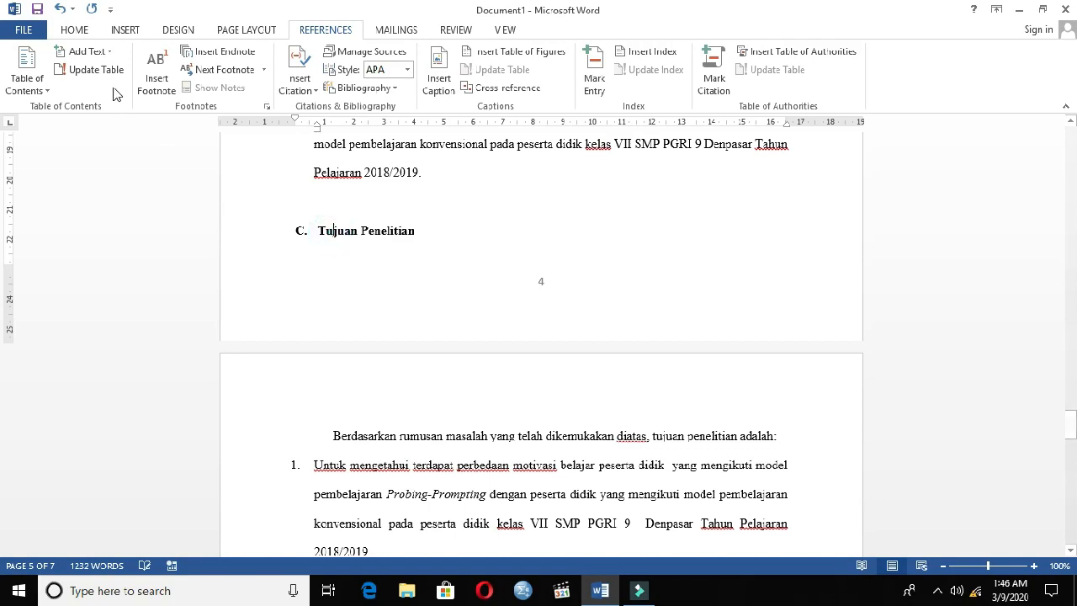
{"action": "left_click", "coordinate": [86, 52]}
{"action": "left_click", "coordinate": [112, 110]}
Assign the subheading "Manfaat Penelitian" to Level 2 of the table of contents.
{"action": "scroll", "coordinate": [592, 255], "scroll_direction": "down", "scroll_amount": 7}
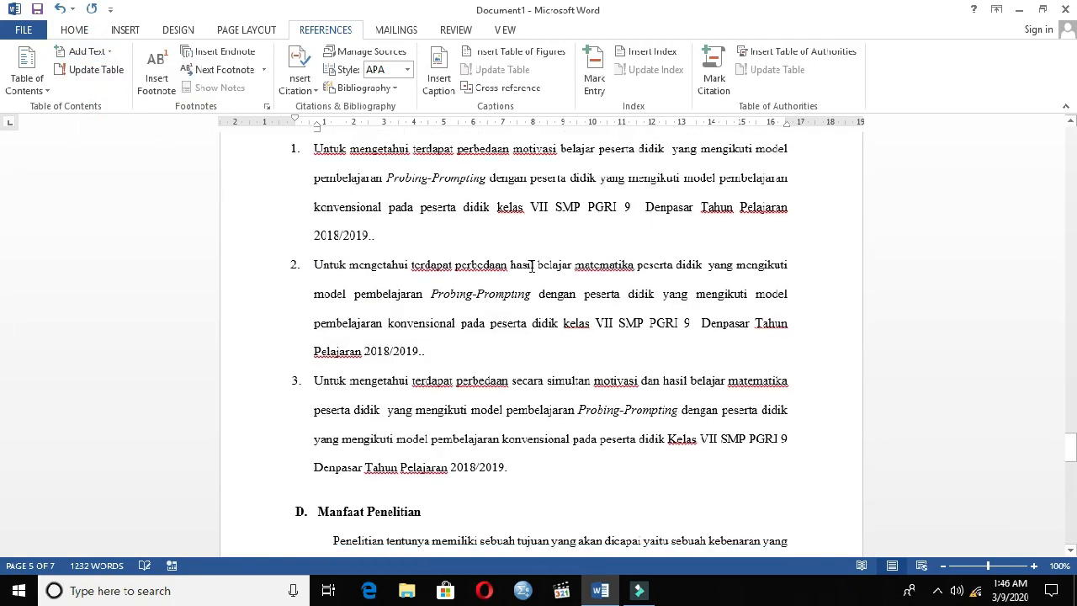
{"action": "left_click", "coordinate": [342, 222]}
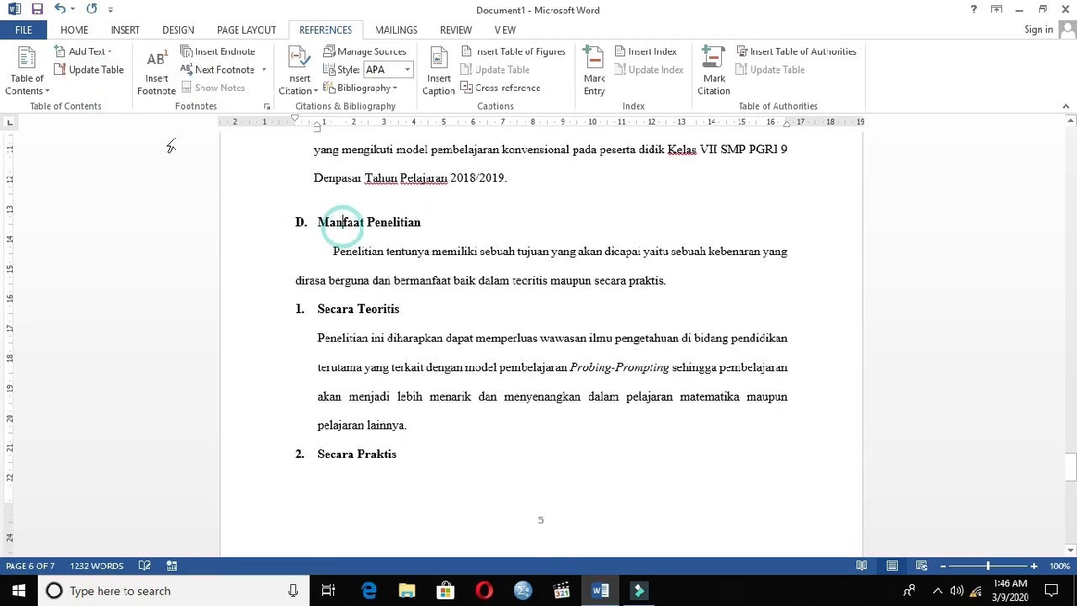
{"action": "left_click", "coordinate": [87, 51]}
{"action": "left_click", "coordinate": [97, 108]}
Insert an Automatic Table 2 table of contents on the blank first page of the document.
{"action": "scroll", "coordinate": [513, 335], "scroll_direction": "down", "scroll_amount": 5}
{"action": "scroll", "coordinate": [511, 333], "scroll_direction": "down", "scroll_amount": 12}
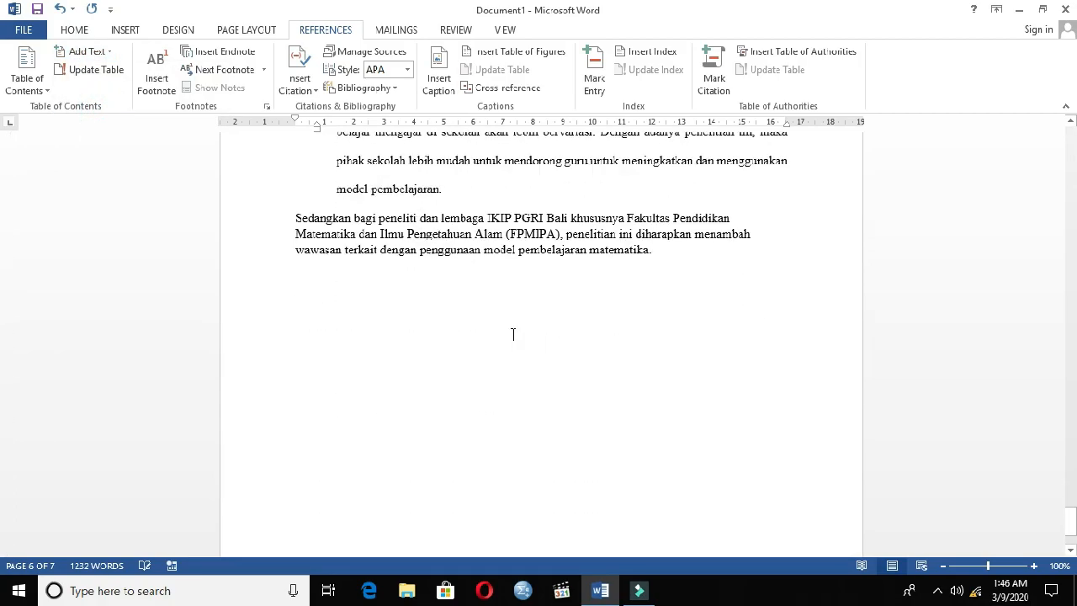
{"action": "scroll", "coordinate": [513, 328], "scroll_direction": "up", "scroll_amount": 15}
{"action": "scroll", "coordinate": [527, 301], "scroll_direction": "up", "scroll_amount": 5}
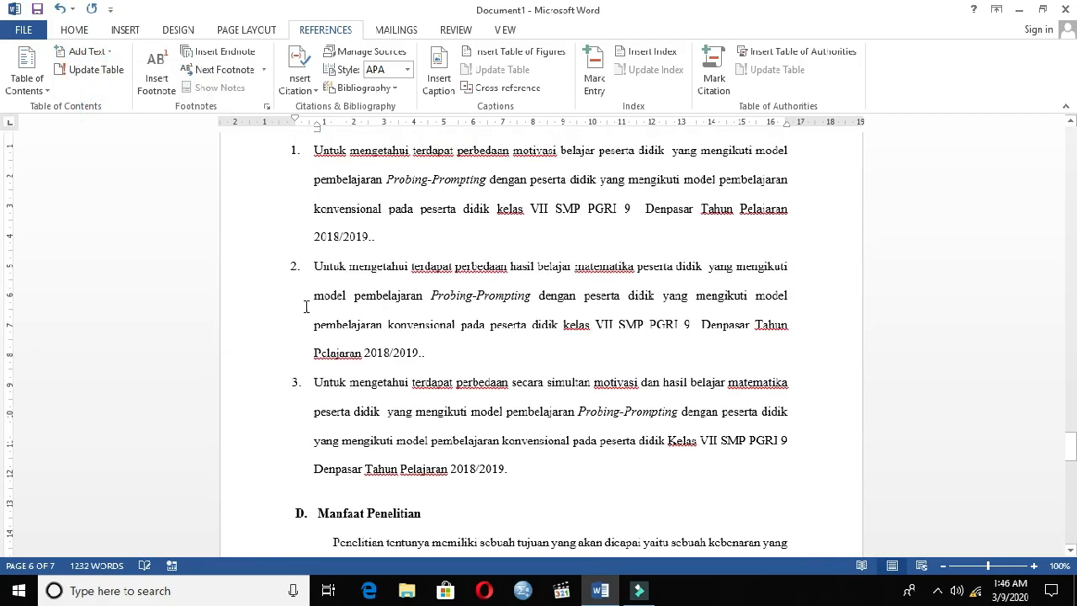
{"action": "left_click_drag", "start_coordinate": [1070, 454], "coordinate": [1070, 139]}
{"action": "scroll", "coordinate": [729, 224], "scroll_direction": "down", "scroll_amount": 10}
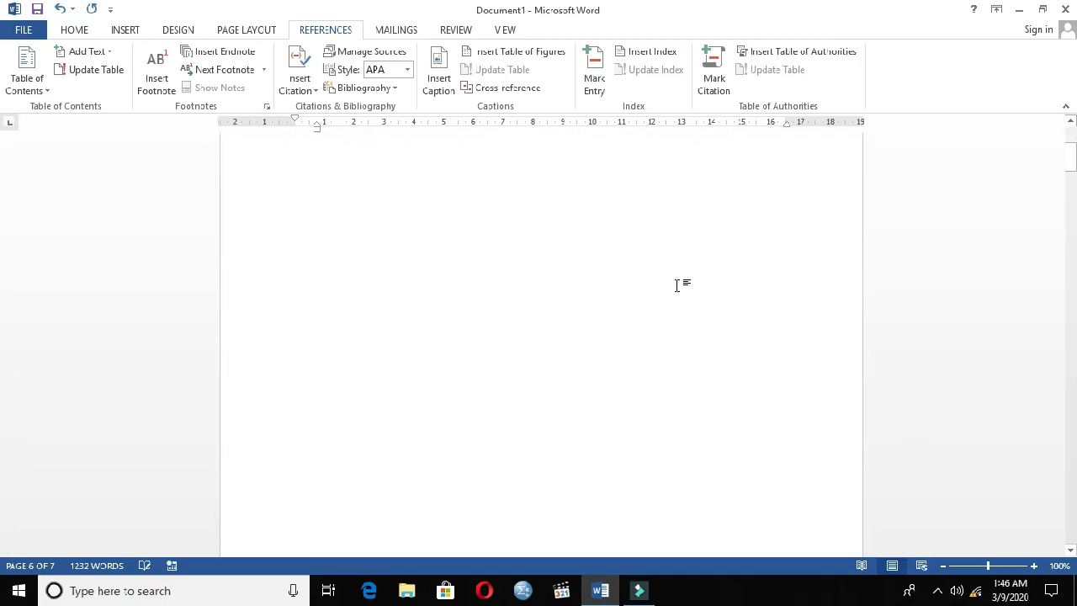
{"action": "scroll", "coordinate": [553, 269], "scroll_direction": "up", "scroll_amount": 10}
{"action": "left_click", "coordinate": [330, 219]}
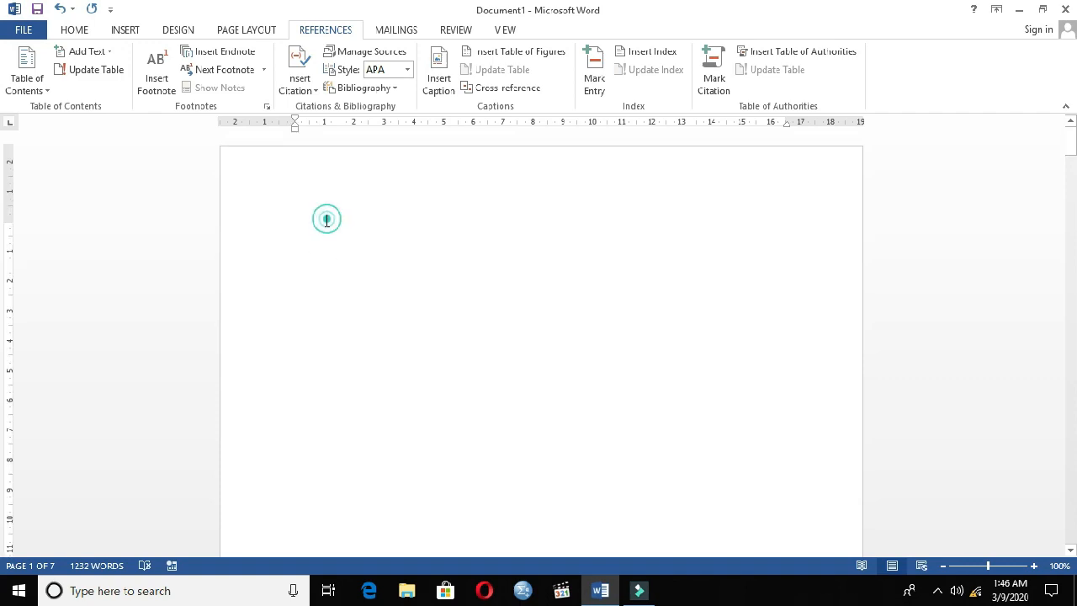
{"action": "double_click", "coordinate": [361, 230]}
{"action": "left_click", "coordinate": [362, 242]}
{"action": "left_click", "coordinate": [354, 238]}
{"action": "left_click", "coordinate": [37, 81]}
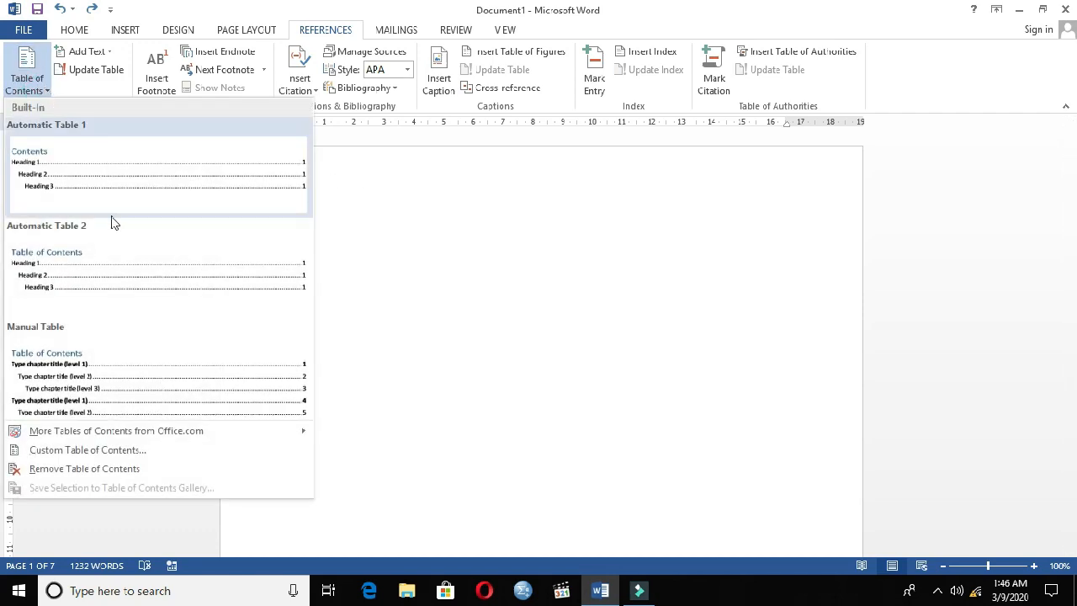
{"action": "left_click", "coordinate": [106, 273]}
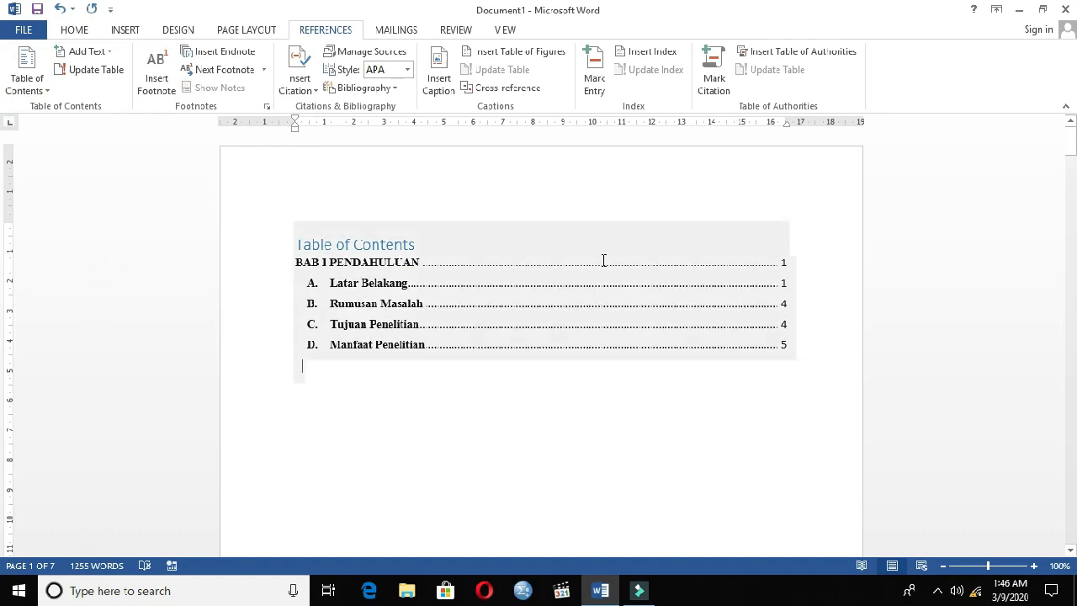
{"action": "left_click", "coordinate": [37, 84]}
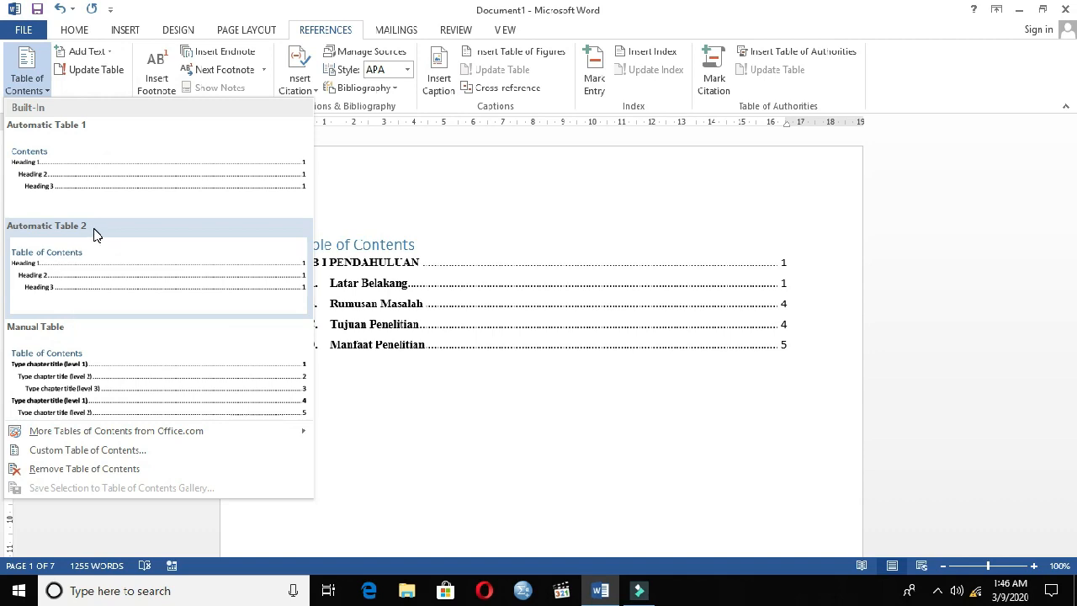
{"action": "left_click", "coordinate": [621, 196]}
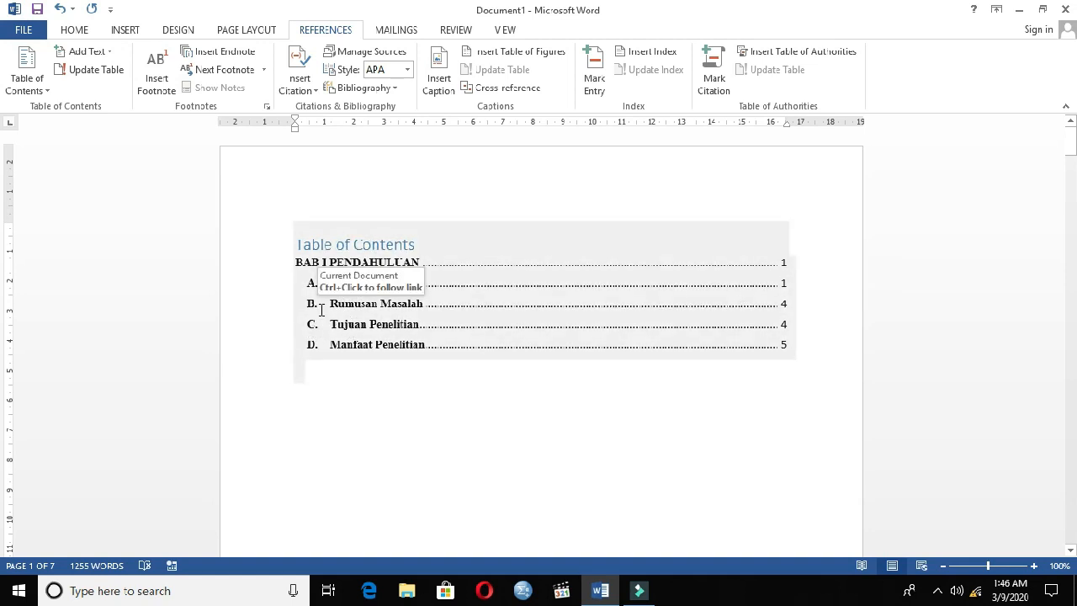
{"action": "left_click", "coordinate": [789, 307]}
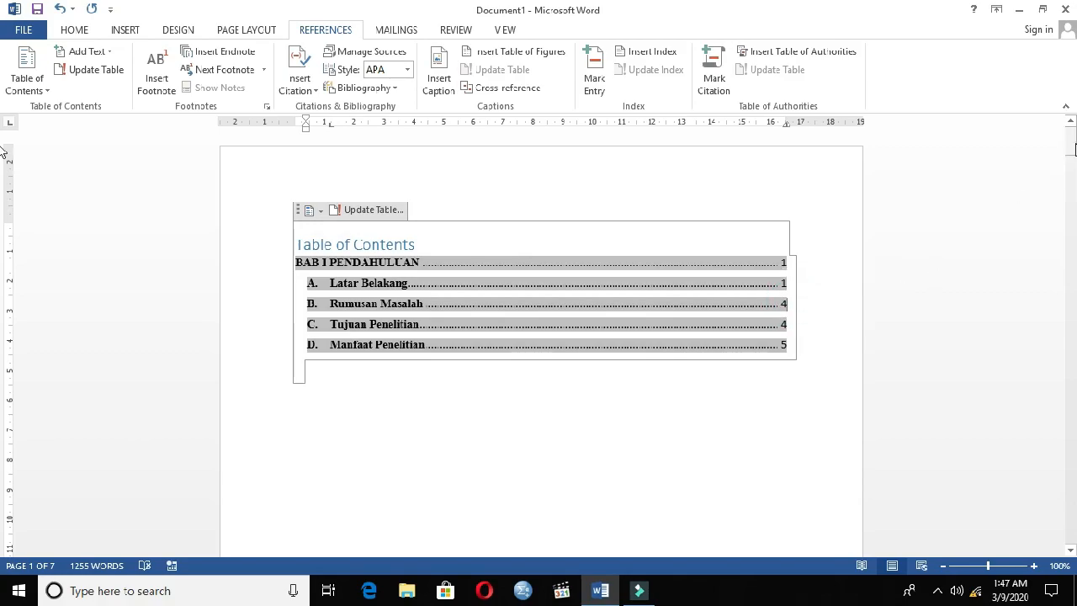
Add blank lines above the "Rumusan Masalah" heading until it moves to the following page.
{"action": "left_click_drag", "start_coordinate": [1070, 145], "coordinate": [1075, 255]}
{"action": "left_click_drag", "start_coordinate": [3, 263], "coordinate": [3, 392]}
{"action": "left_click", "coordinate": [335, 274]}
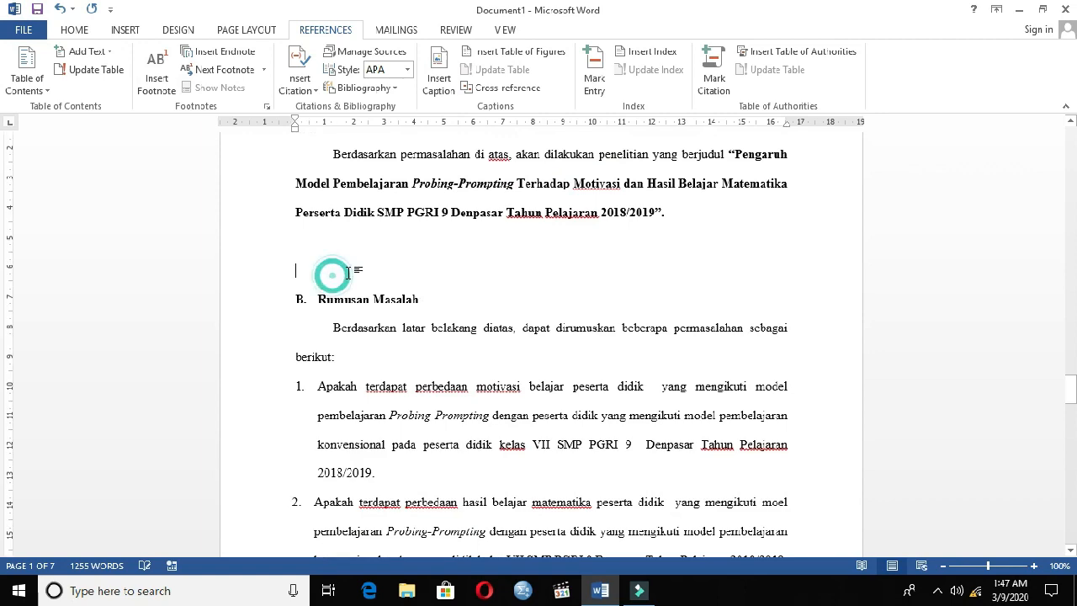
{"action": "key", "text": "Return"}
{"action": "key", "text": "Return"}
{"action": "key", "text": "Return"}
{"action": "key", "text": "Return"}
{"action": "key", "text": "Return"}
{"action": "key", "text": "Return"}
{"action": "key", "text": "Return"}
{"action": "key", "text": "Return"}
{"action": "key", "text": "Return"}
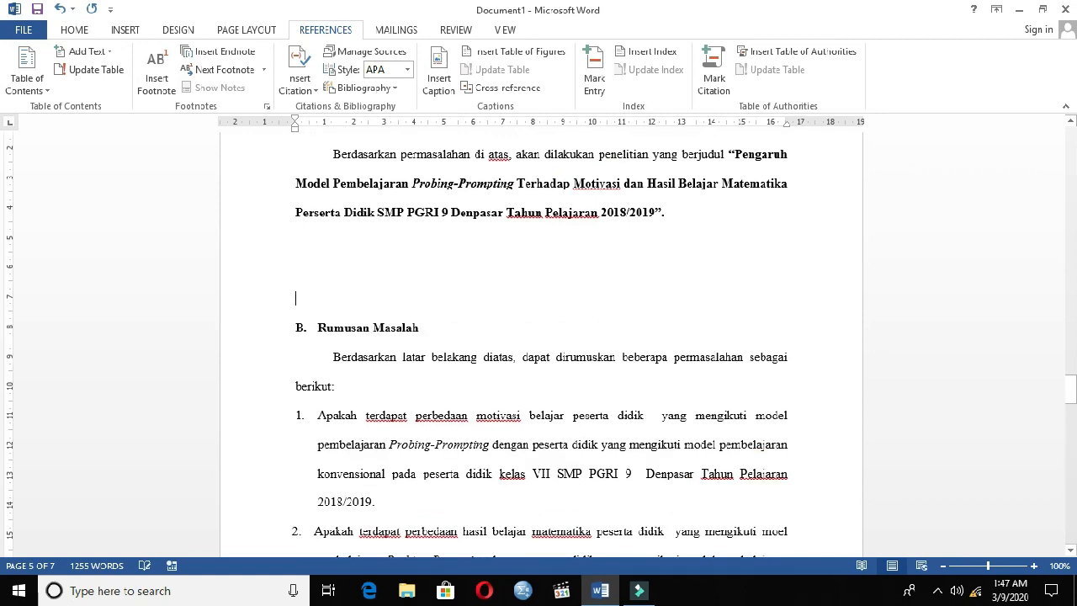
{"action": "key", "text": "Return"}
{"action": "key", "text": "Return"}
{"action": "key", "text": "Return"}
{"action": "key", "text": "Return"}
{"action": "key", "text": "Return"}
{"action": "key", "text": "Return"}
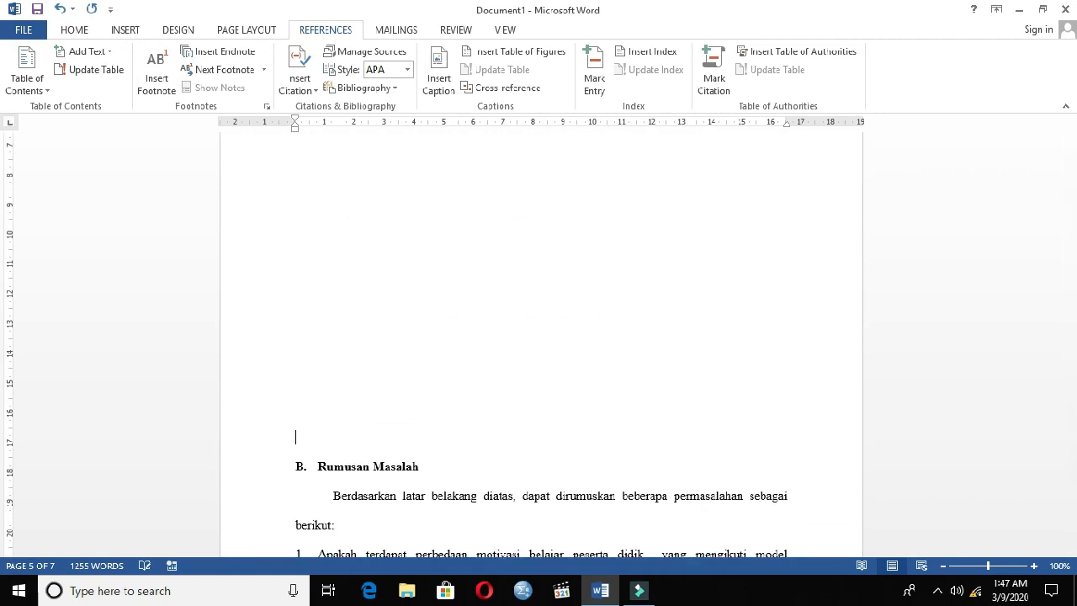
{"action": "key", "text": "Return"}
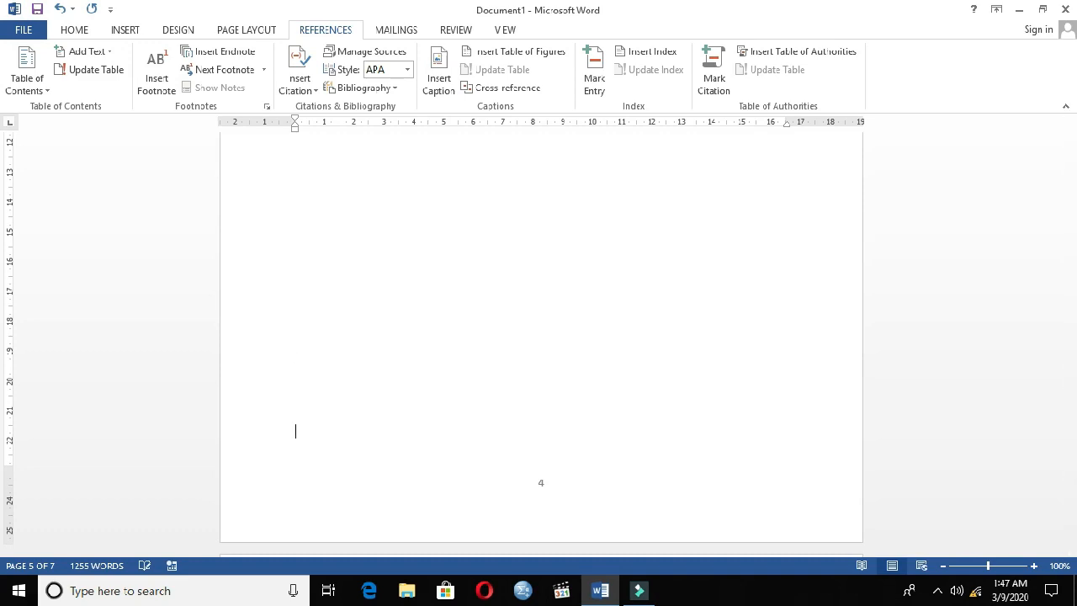
{"action": "scroll", "coordinate": [490, 294], "scroll_direction": "down", "scroll_amount": 3}
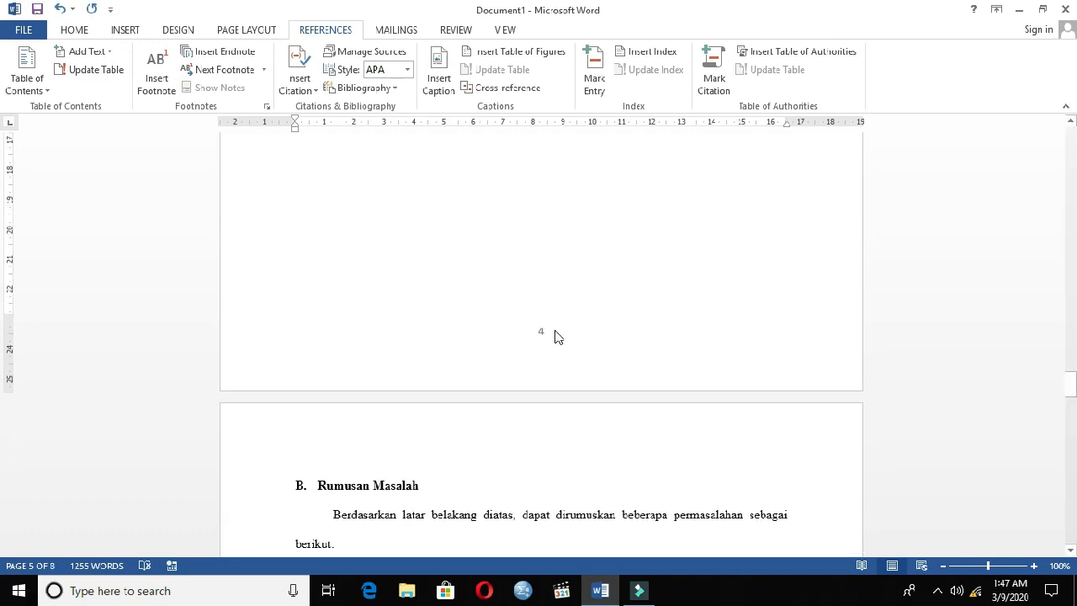
{"action": "scroll", "coordinate": [577, 312], "scroll_direction": "down", "scroll_amount": 18}
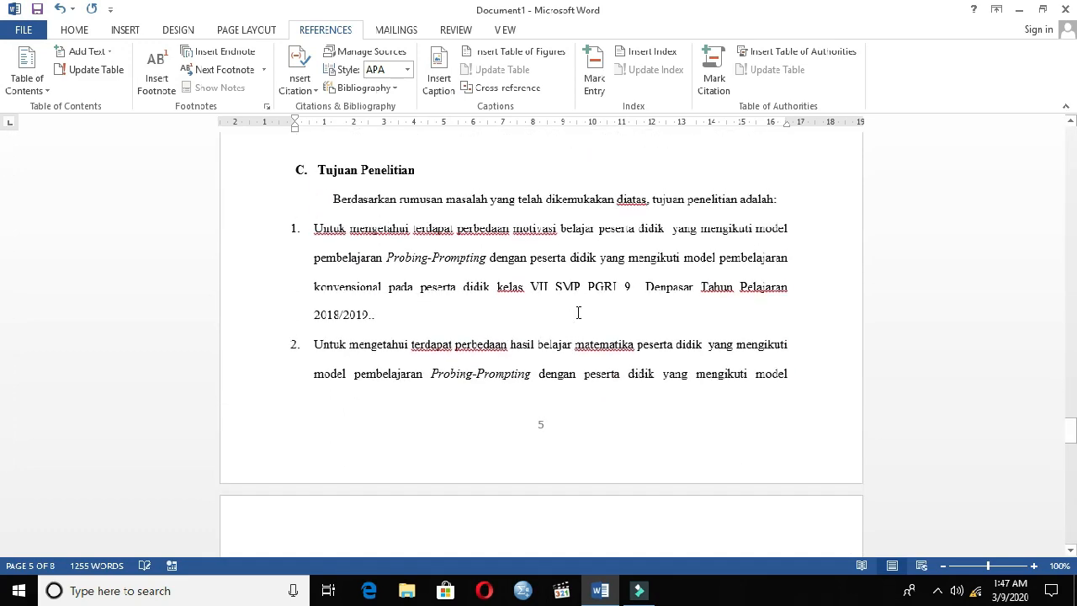
Update the table of contents on the first page, refreshing the page numbers only.
{"action": "scroll", "coordinate": [593, 277], "scroll_direction": "up", "scroll_amount": 17}
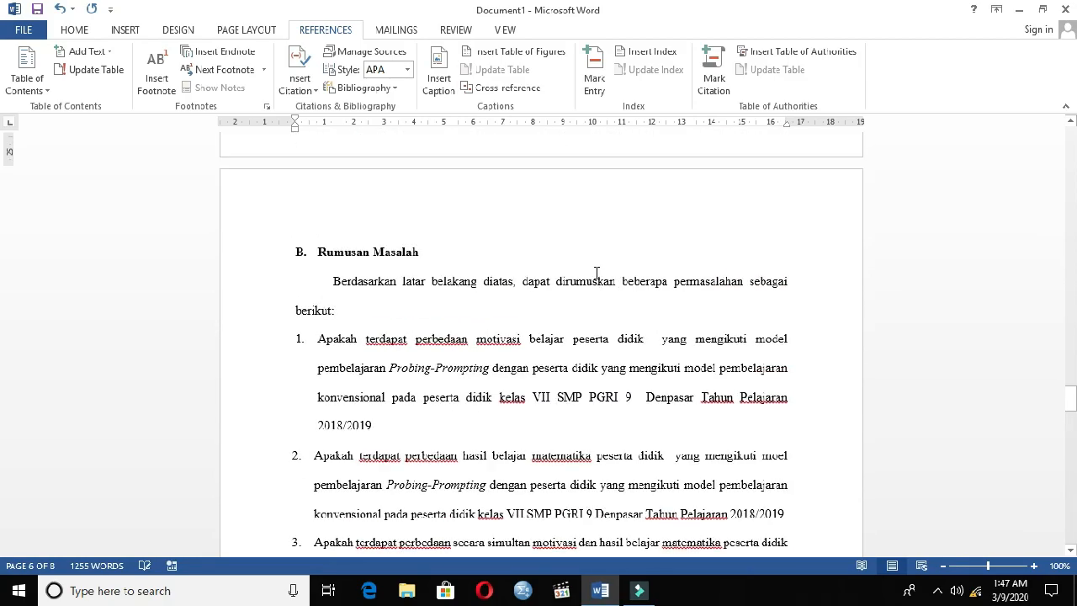
{"action": "scroll", "coordinate": [594, 276], "scroll_direction": "up", "scroll_amount": 4}
{"action": "left_click_drag", "start_coordinate": [1071, 357], "coordinate": [1072, 125]}
{"action": "left_click", "coordinate": [363, 245]}
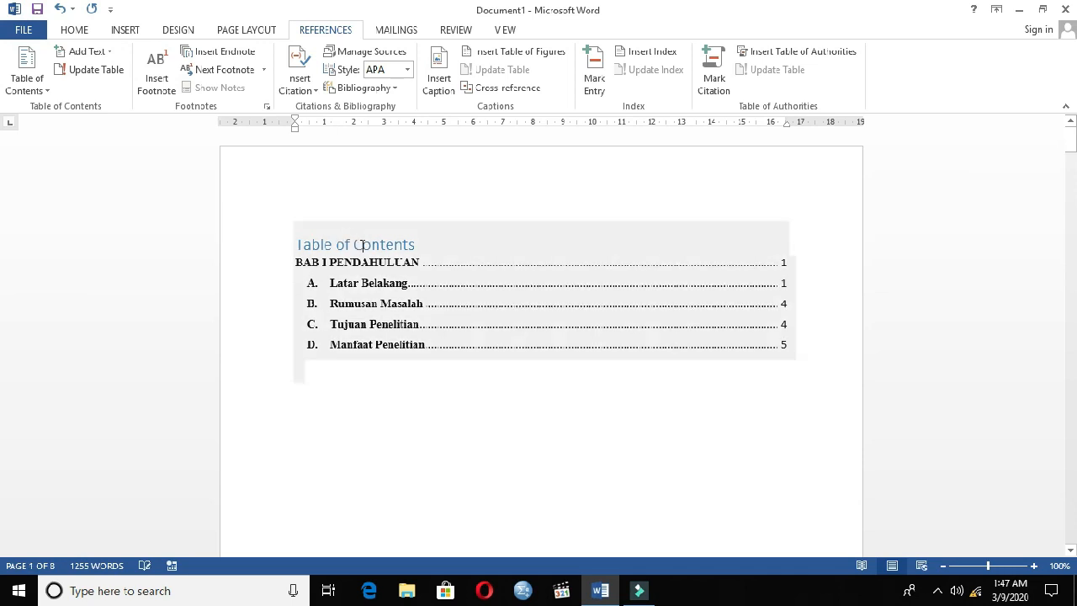
{"action": "left_click", "coordinate": [336, 212]}
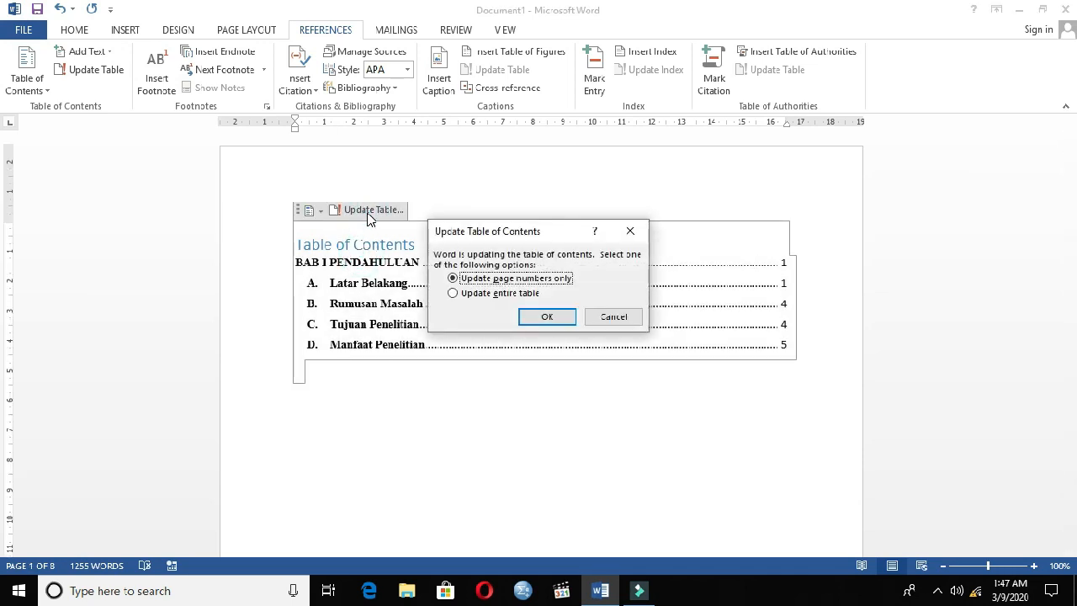
{"action": "left_click", "coordinate": [544, 320]}
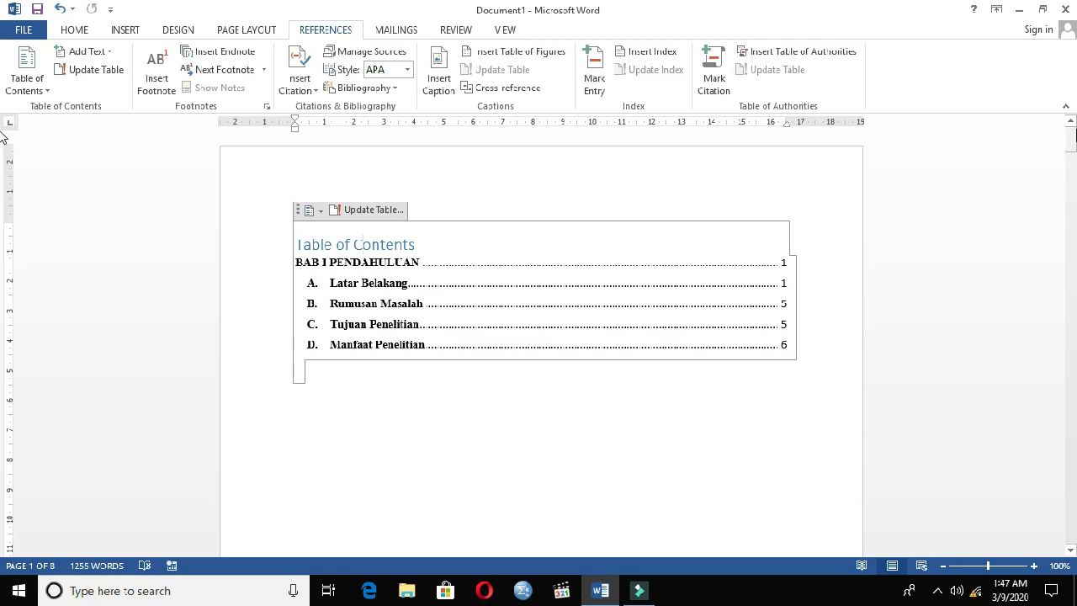
Delete the extra blank lines above the "Rumusan Masalah" heading so it moves back to the preceding page, leaving one blank line.
{"action": "left_click_drag", "start_coordinate": [1069, 135], "coordinate": [1071, 351]}
{"action": "scroll", "coordinate": [378, 402], "scroll_direction": "down", "scroll_amount": 3}
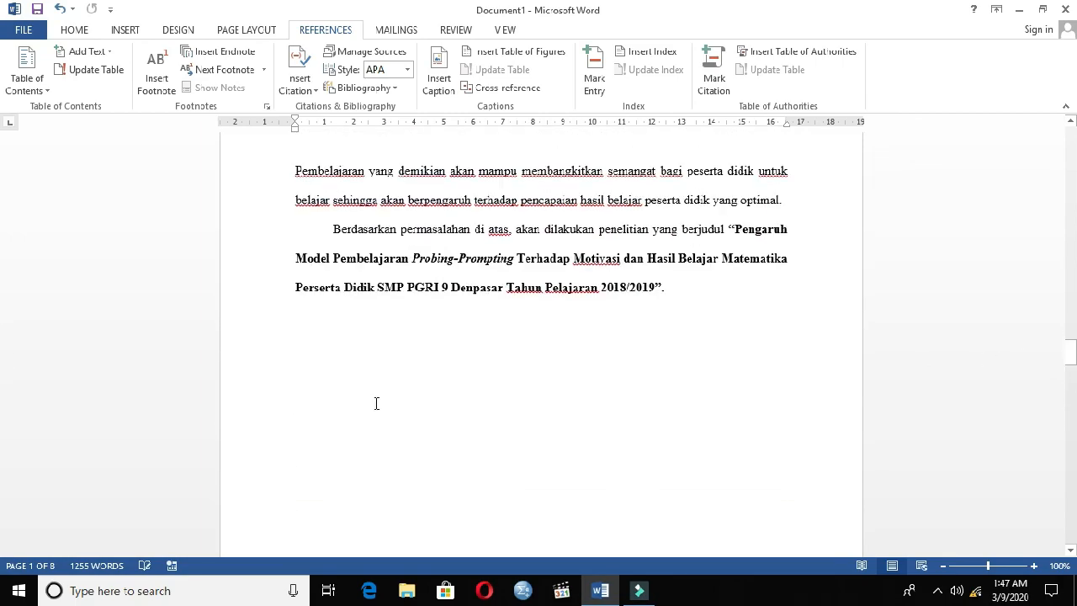
{"action": "double_click", "coordinate": [359, 335]}
{"action": "left_click", "coordinate": [354, 324]}
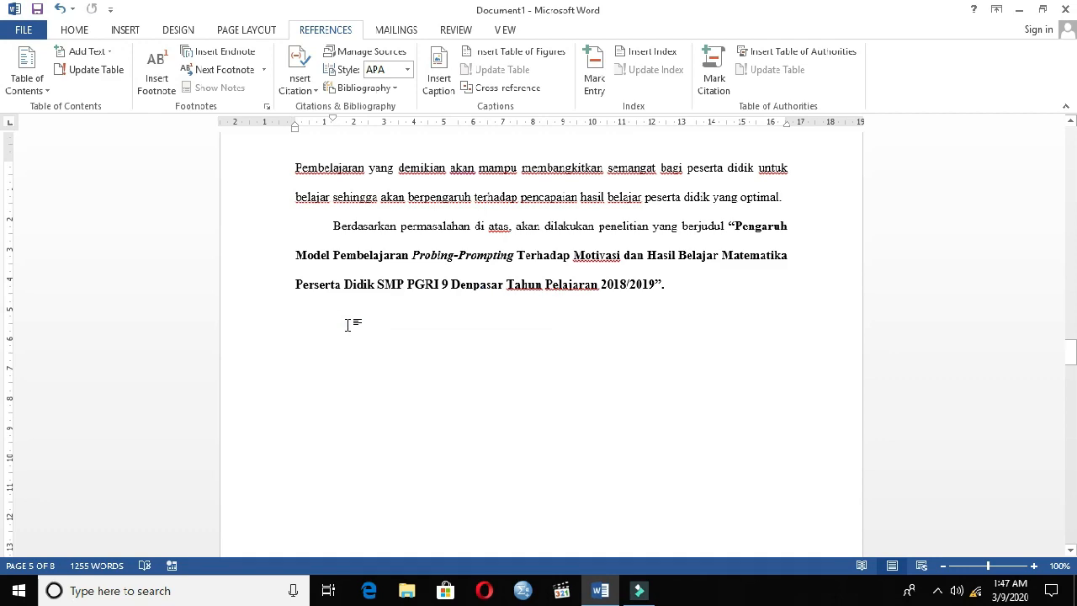
{"action": "key", "text": "Delete"}
{"action": "key", "text": "Delete"}
{"action": "key", "text": "Delete"}
{"action": "key", "text": "Delete"}
{"action": "key", "text": "Delete"}
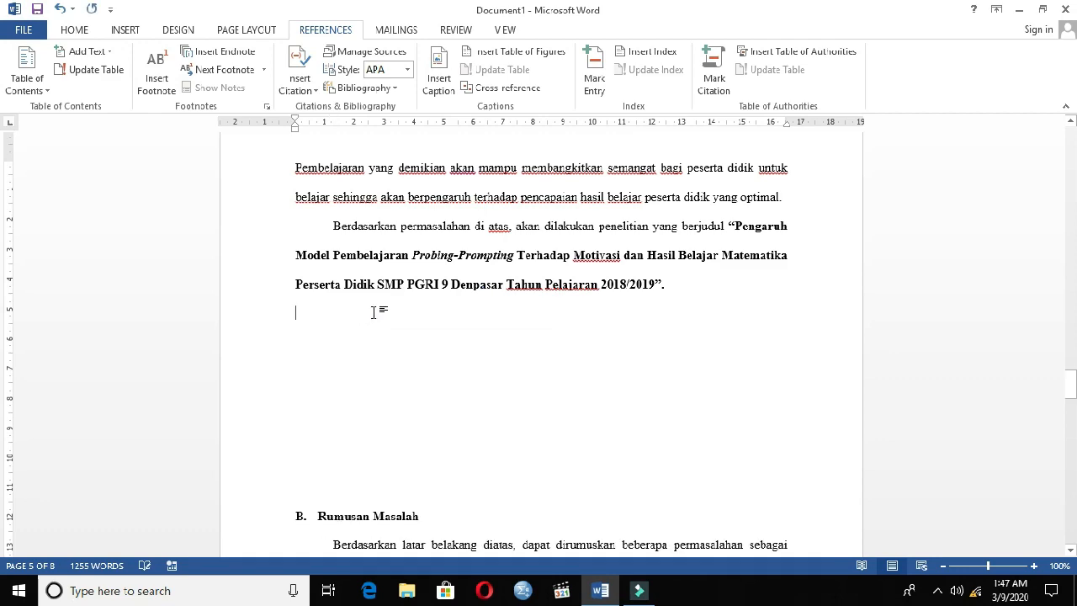
{"action": "key", "text": "Delete"}
{"action": "key", "text": "Delete"}
{"action": "key", "text": "Delete"}
{"action": "key", "text": "Delete"}
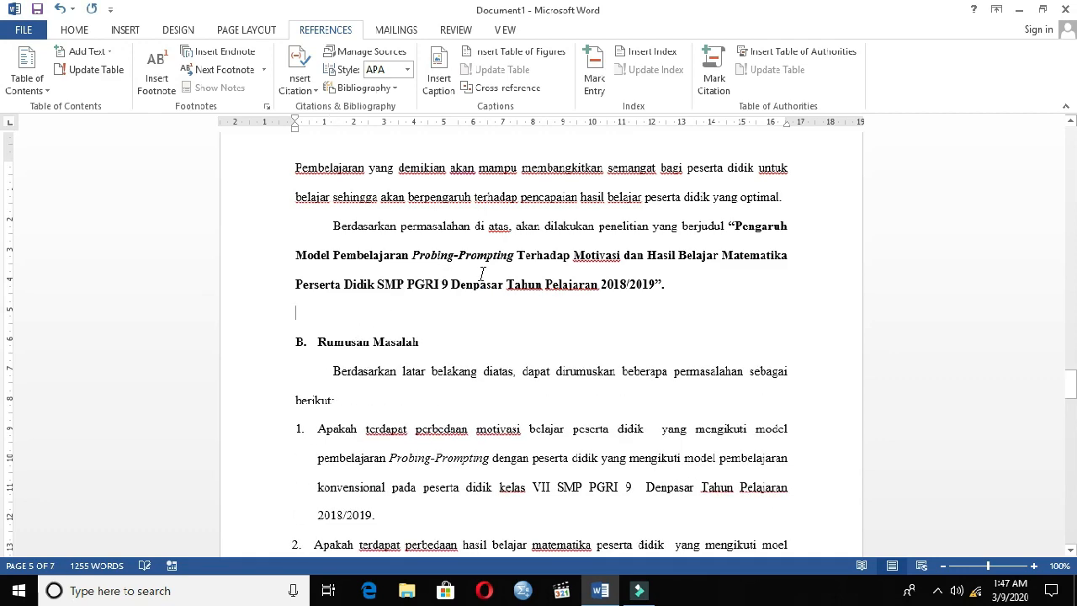
Check the pages of the "Rumusan Masalah" and "Tujuan Penelitian" headings and update the table of contents with page numbers only.
{"action": "left_click_drag", "start_coordinate": [1069, 383], "coordinate": [995, 400]}
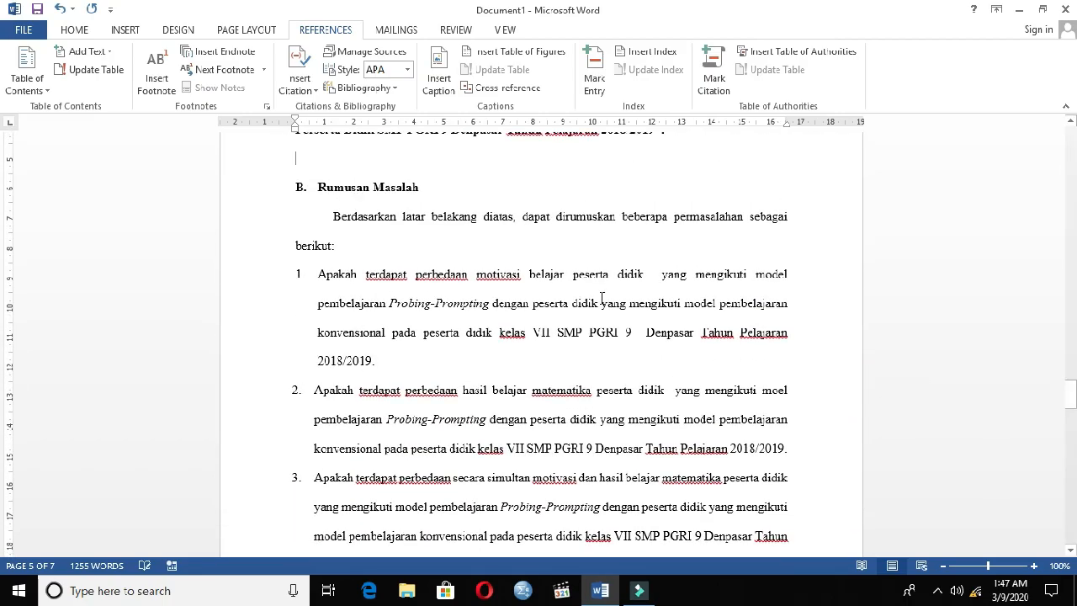
{"action": "left_click_drag", "start_coordinate": [398, 192], "coordinate": [402, 193]}
{"action": "left_click", "coordinate": [385, 191]}
{"action": "scroll", "coordinate": [447, 247], "scroll_direction": "down", "scroll_amount": 5}
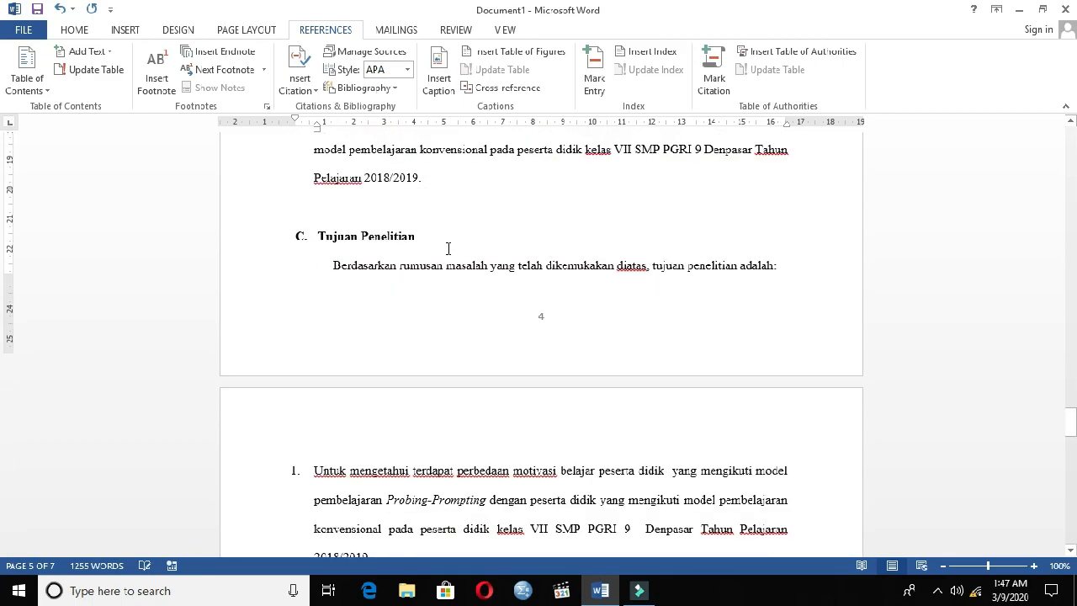
{"action": "scroll", "coordinate": [1053, 240], "scroll_direction": "up", "scroll_amount": 5}
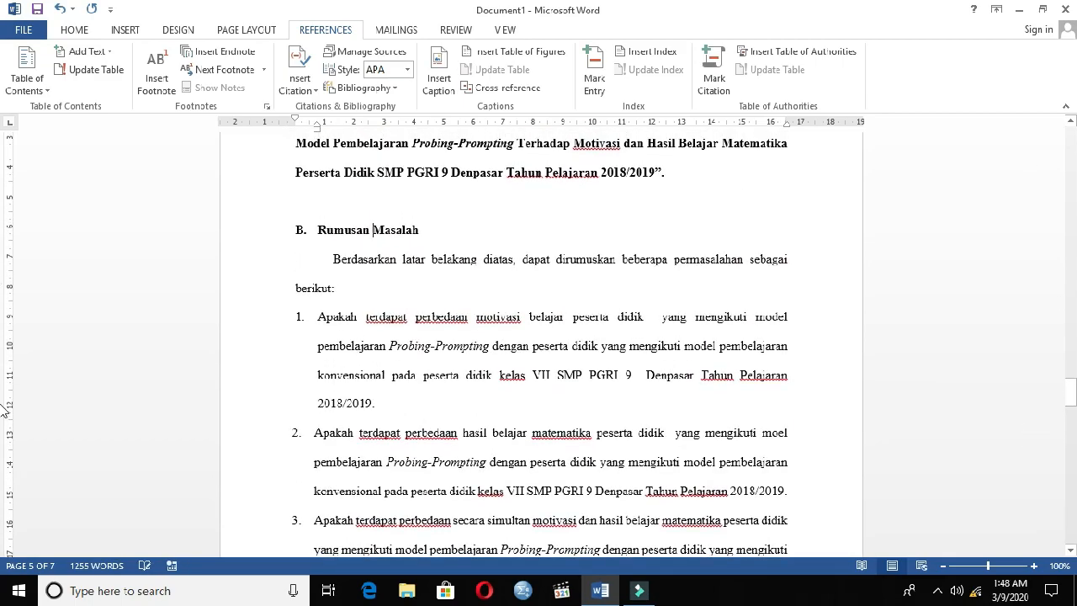
{"action": "left_click_drag", "start_coordinate": [1075, 389], "coordinate": [1073, 160]}
{"action": "scroll", "coordinate": [747, 314], "scroll_direction": "up", "scroll_amount": 1}
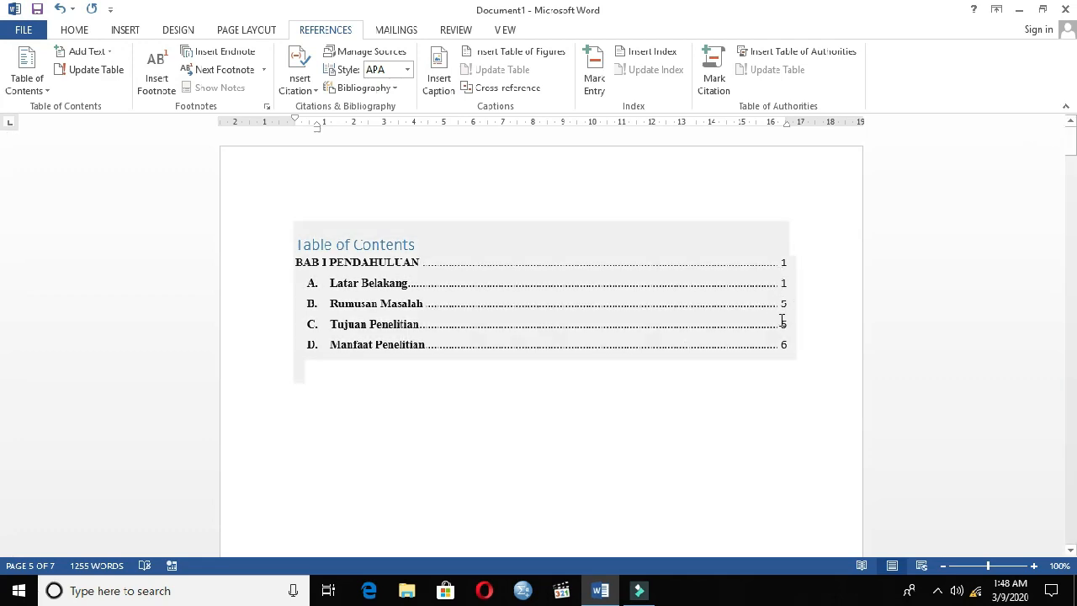
{"action": "left_click", "coordinate": [420, 244]}
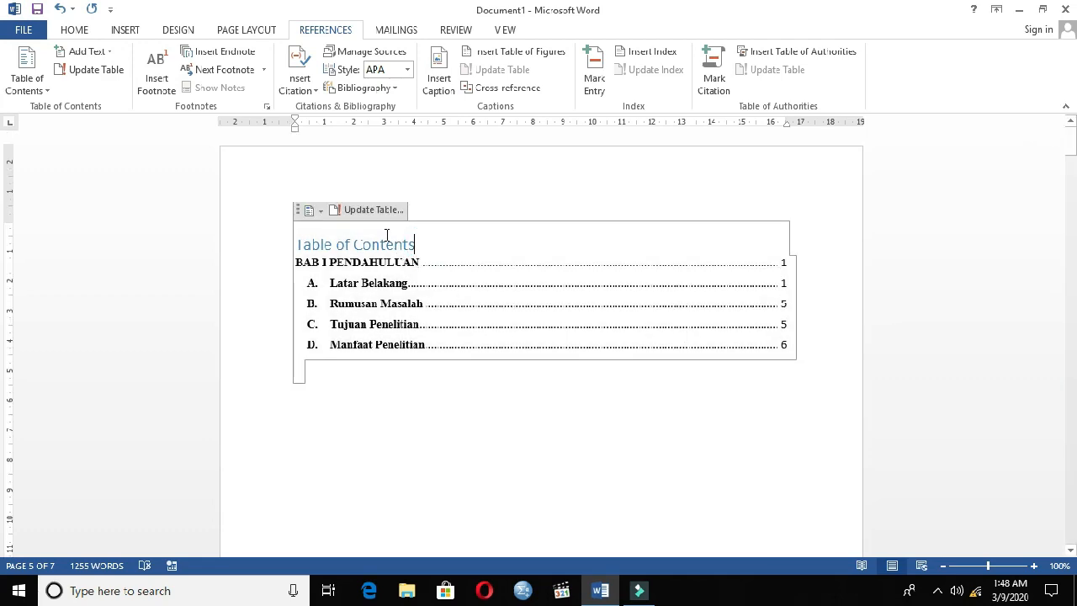
{"action": "left_click", "coordinate": [372, 211]}
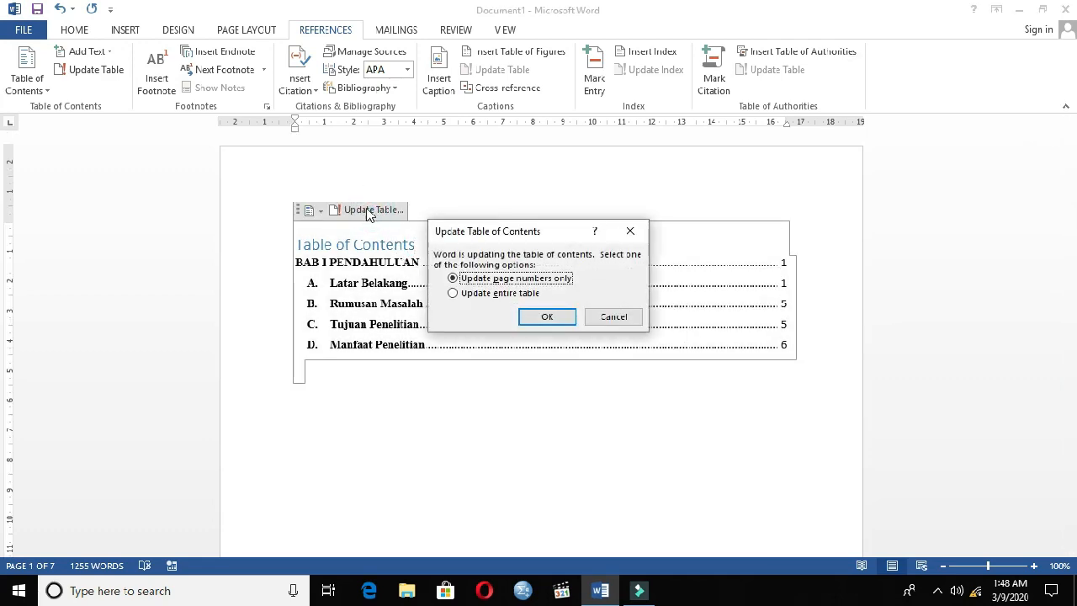
{"action": "left_click", "coordinate": [641, 233]}
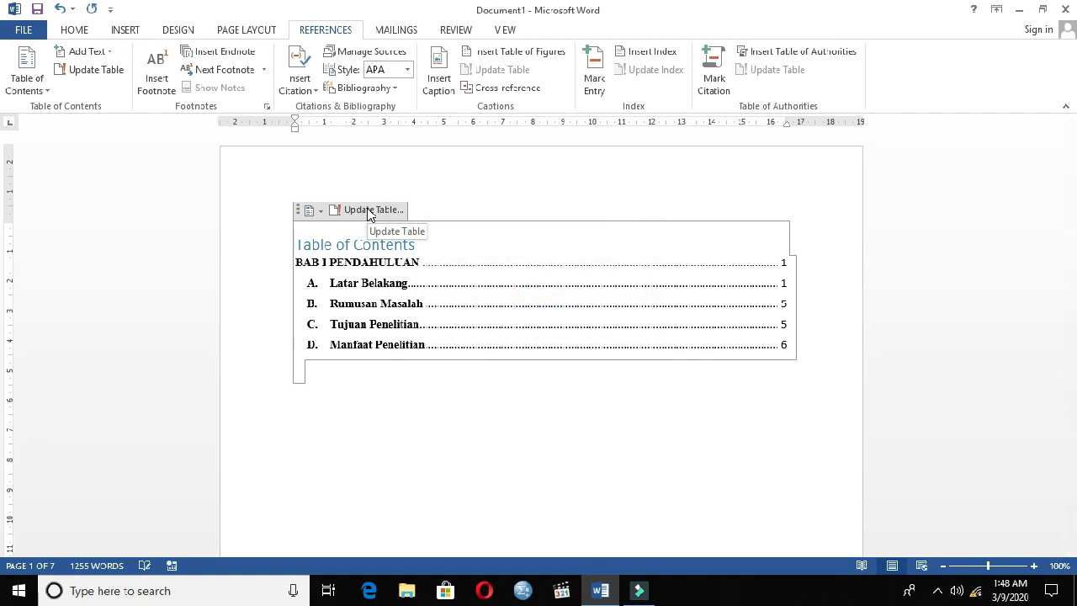
{"action": "left_click", "coordinate": [363, 210]}
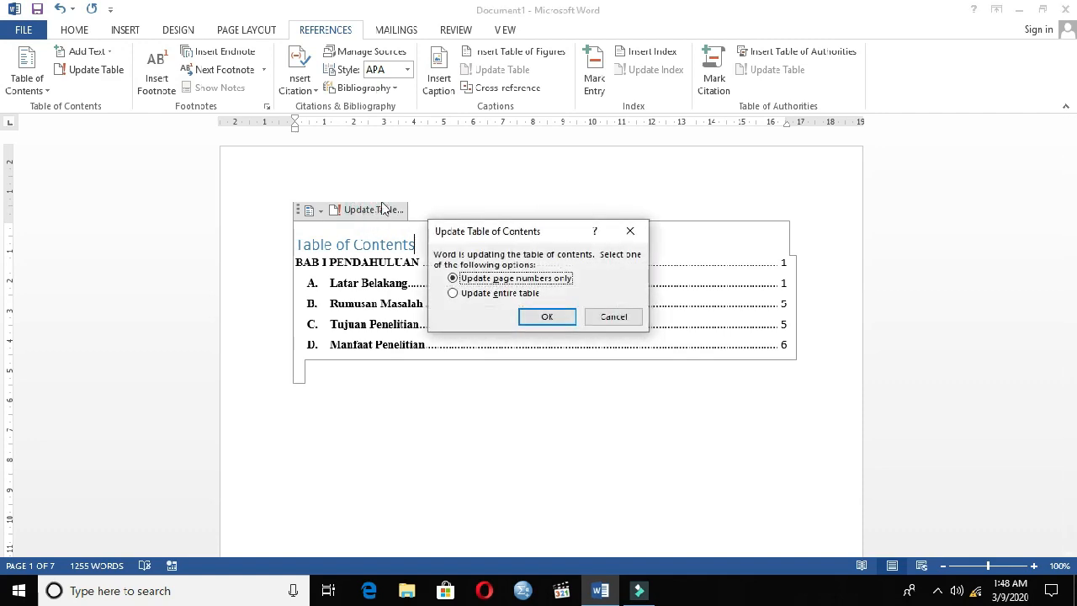
{"action": "left_click", "coordinate": [454, 278]}
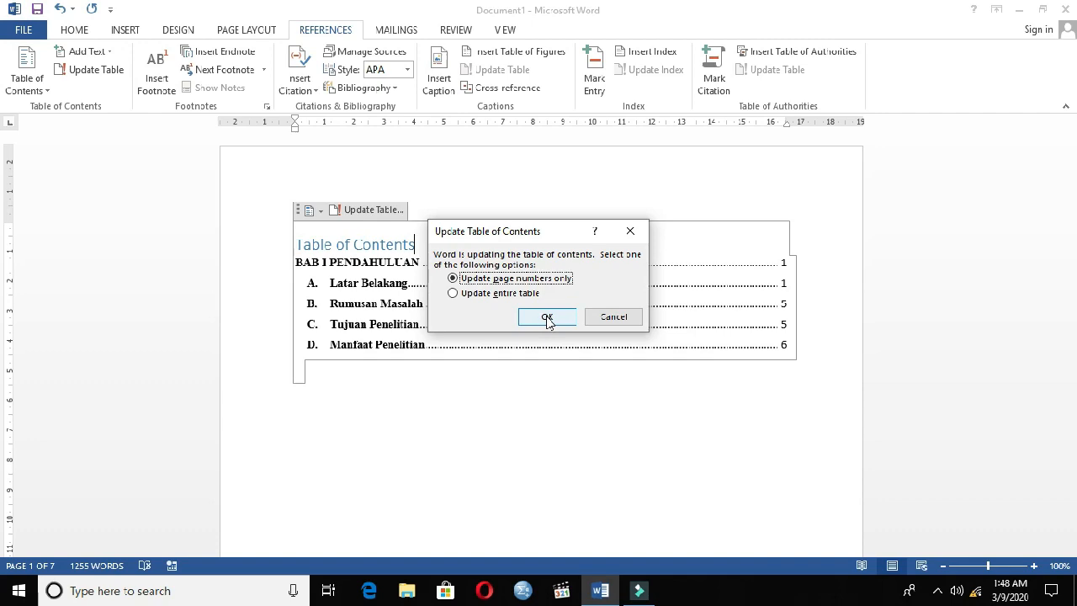
{"action": "left_click", "coordinate": [547, 319]}
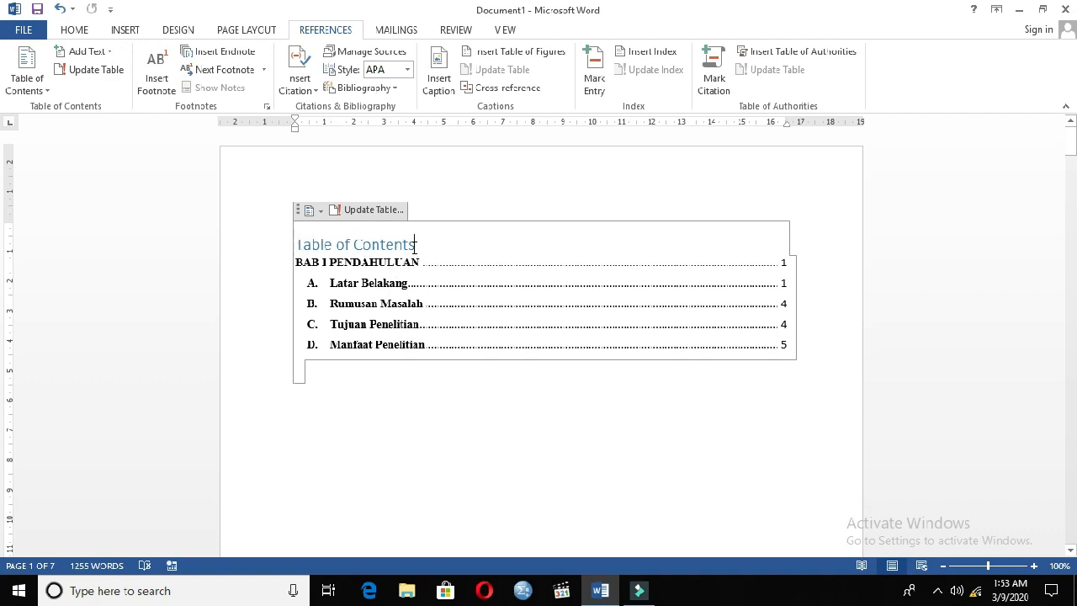
Centre the "Table of Contents" title and format it in bold black text.
{"action": "left_click_drag", "start_coordinate": [415, 245], "coordinate": [312, 245]}
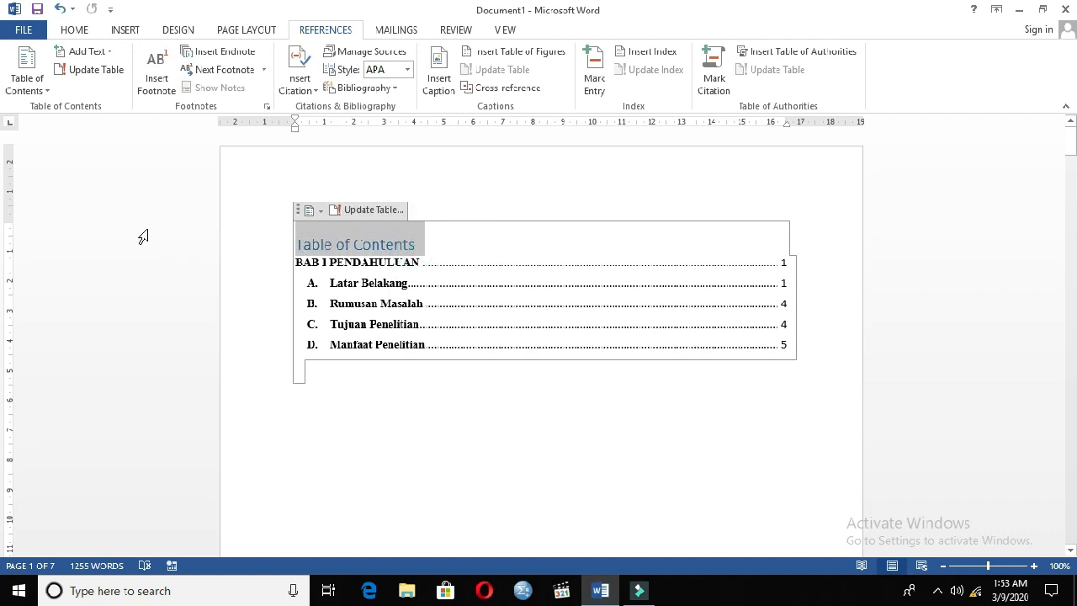
{"action": "left_click", "coordinate": [74, 30]}
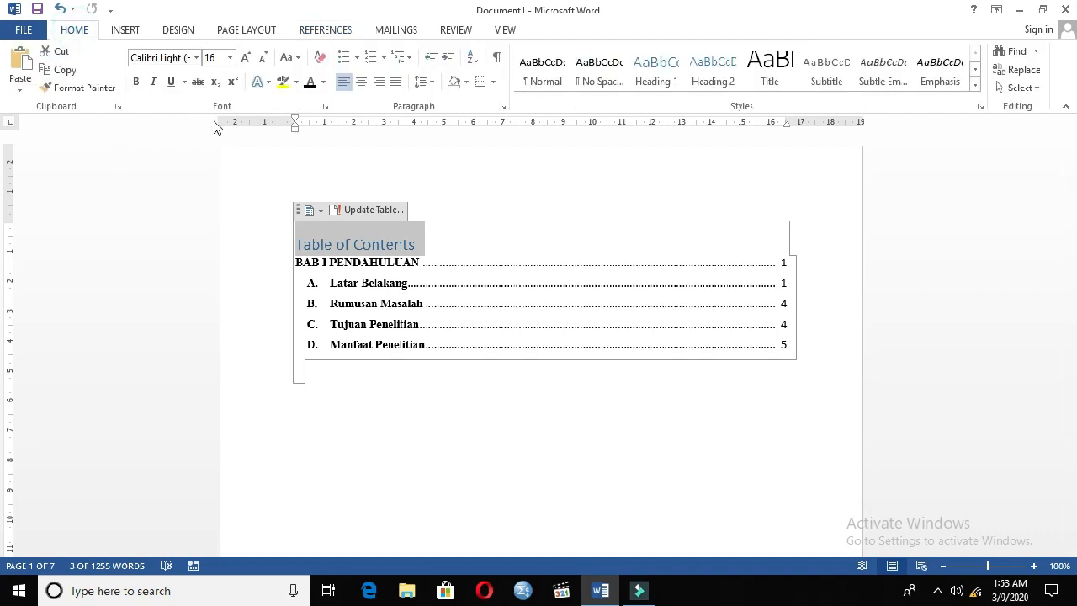
{"action": "left_click", "coordinate": [361, 82]}
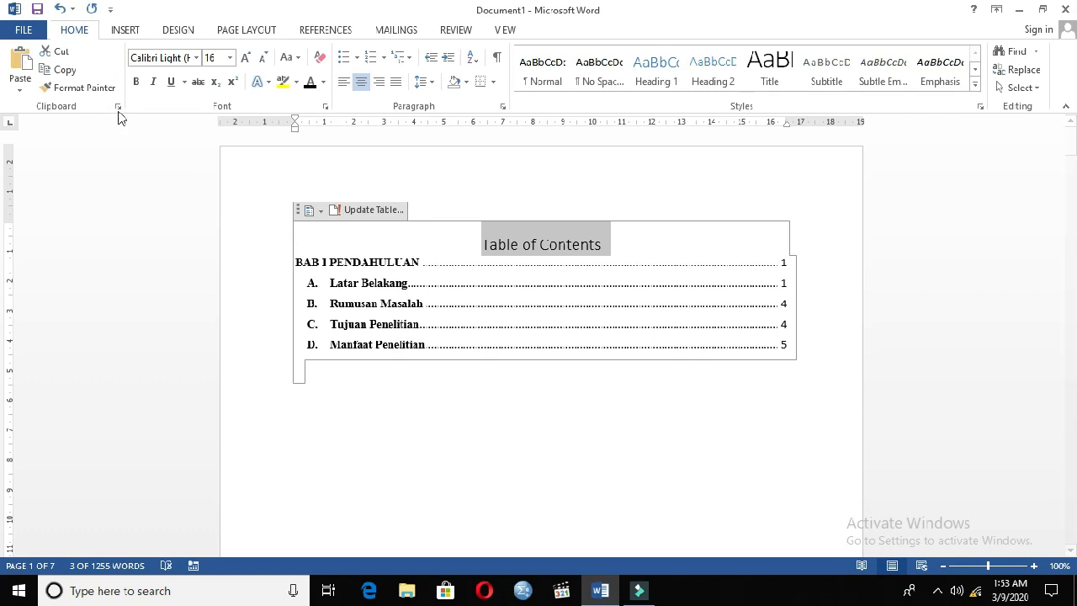
{"action": "left_click", "coordinate": [136, 81]}
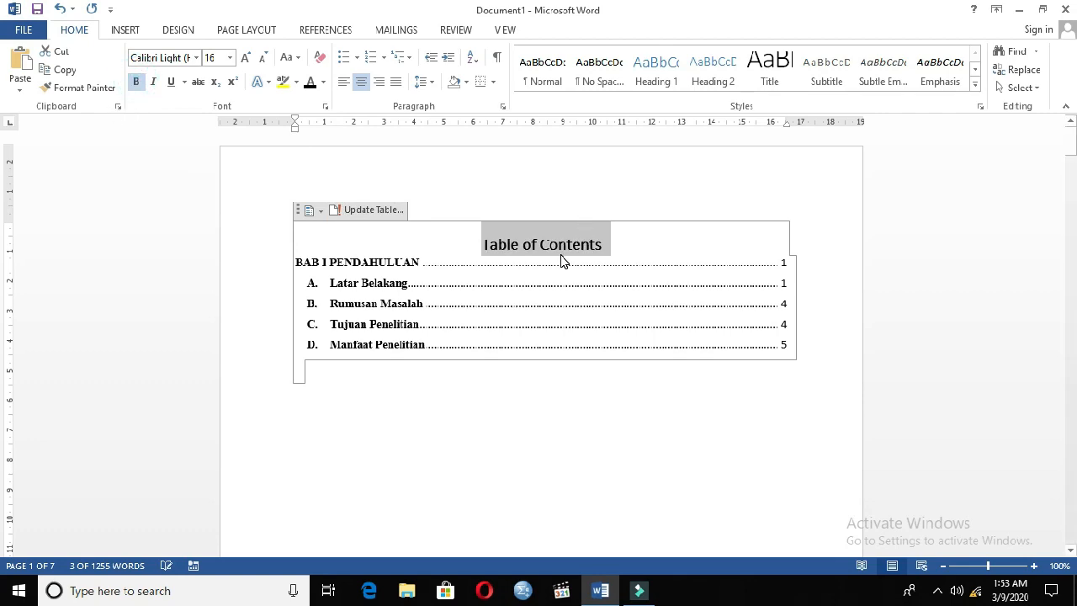
Replace the title of the table of contents with "DAFTAR ISI".
{"action": "type", "text": "DAFTAR"}
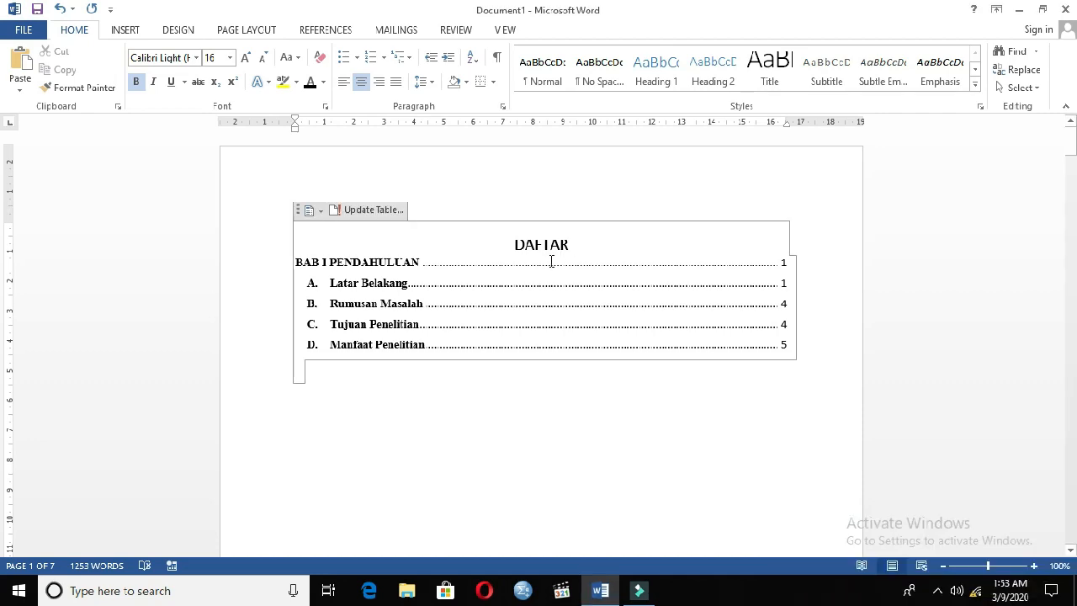
{"action": "left_click", "coordinate": [576, 245]}
{"action": "type", "text": "IS"}
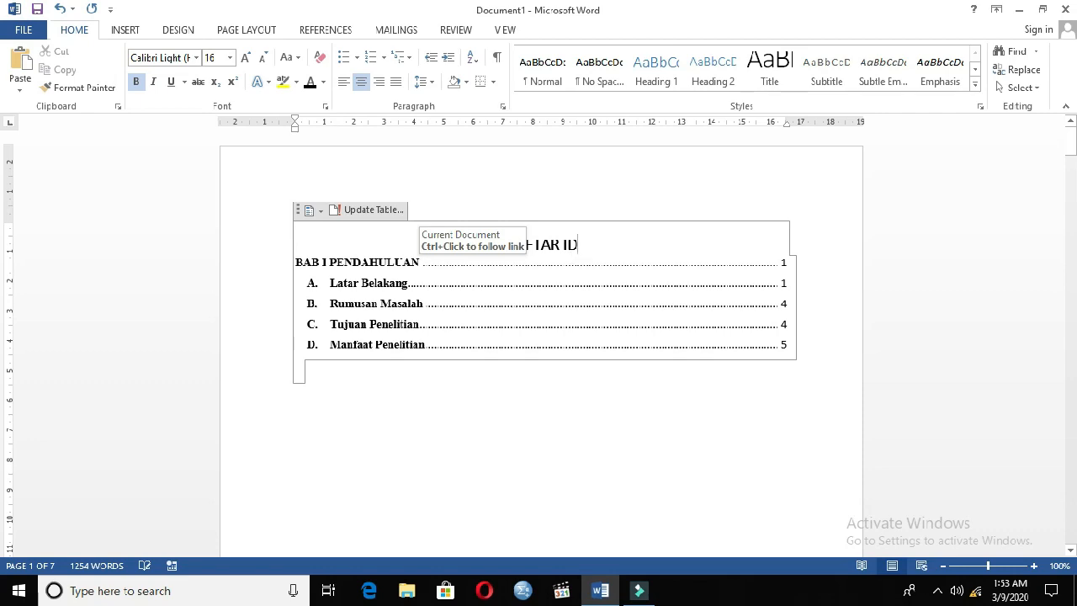
{"action": "type", "text": "I"}
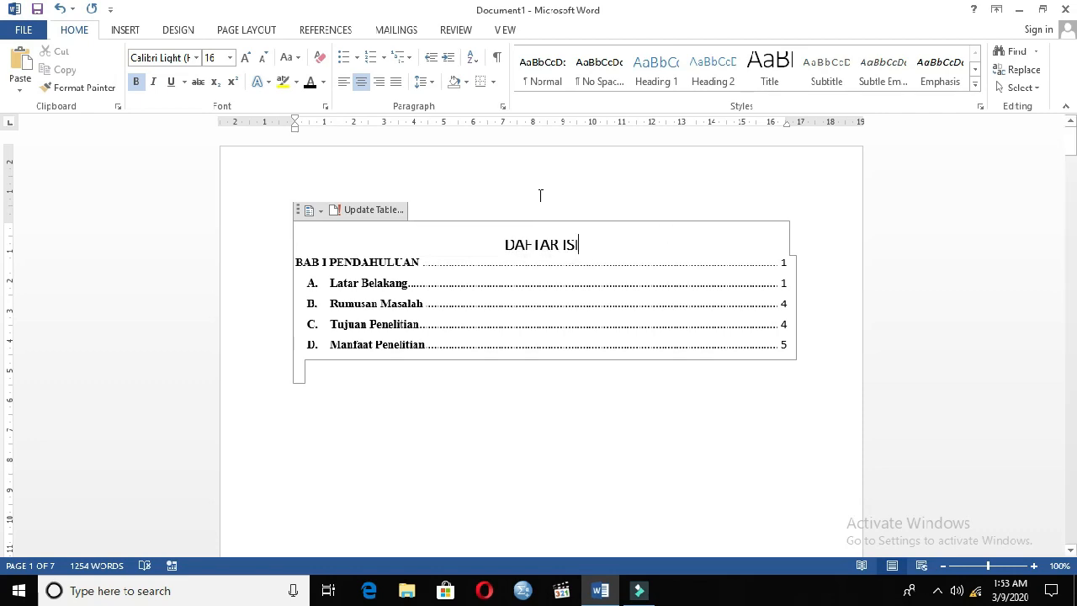
Set the font of the "DAFTAR ISI" title to Times New Roman.
{"action": "triple_click", "coordinate": [577, 237]}
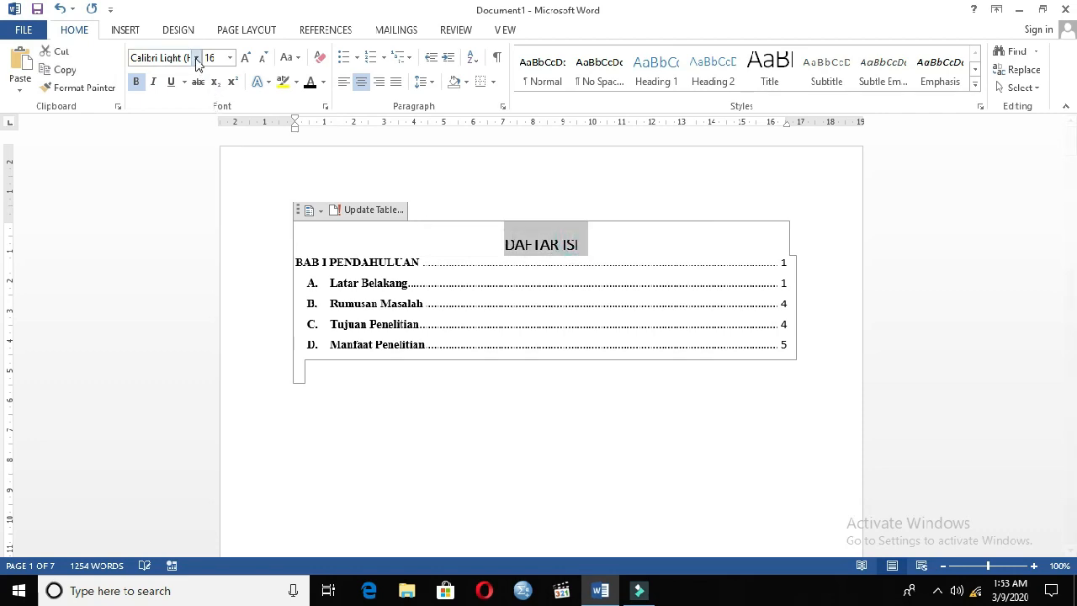
{"action": "left_click", "coordinate": [160, 59]}
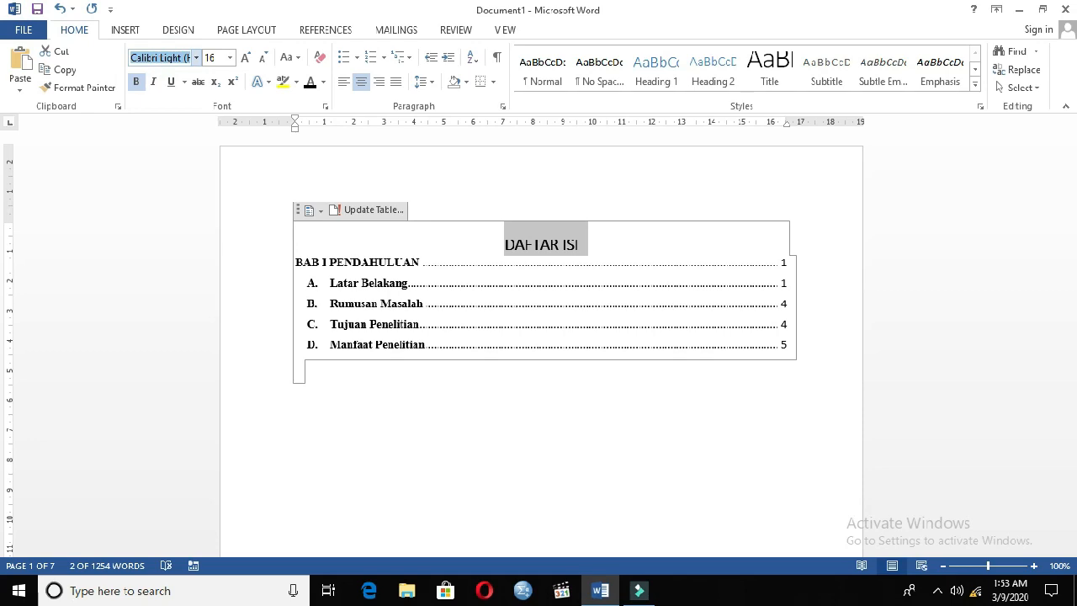
{"action": "type", "text": "Times New Ro"}
{"action": "key", "text": "Return"}
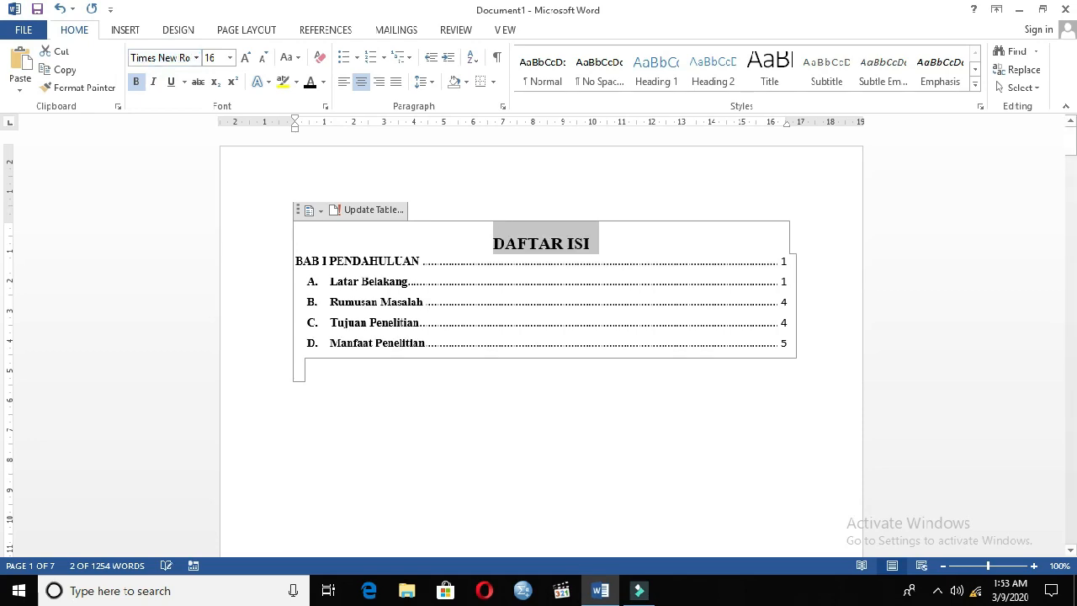
Centre the two-line chapter heading "BAB I PENDAHULUAN" on the second page.
{"action": "scroll", "coordinate": [584, 284], "scroll_direction": "down", "scroll_amount": 10}
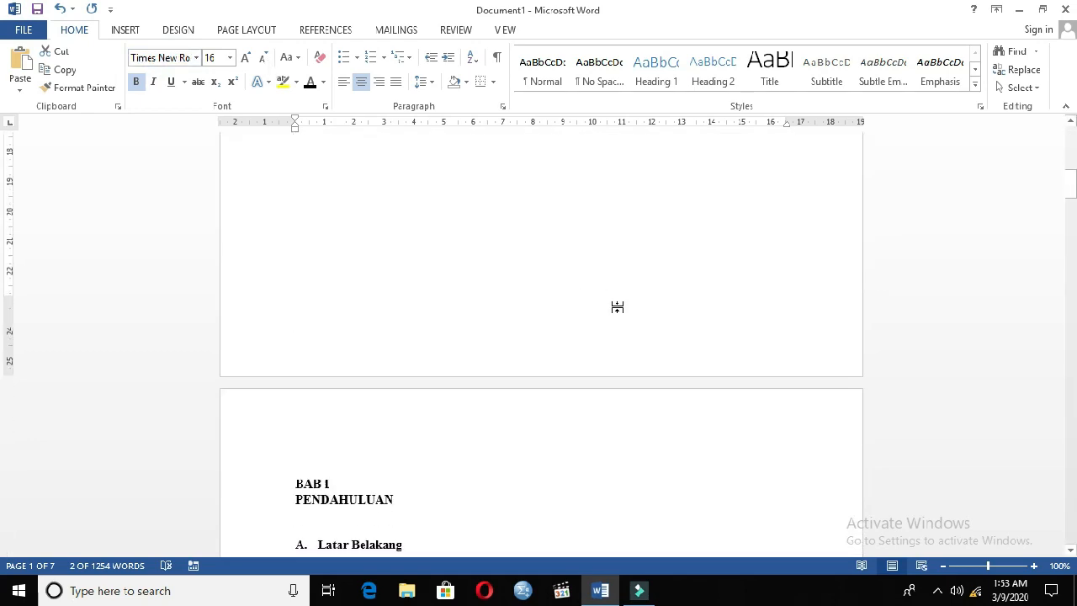
{"action": "scroll", "coordinate": [617, 307], "scroll_direction": "down", "scroll_amount": 8}
{"action": "scroll", "coordinate": [429, 240], "scroll_direction": "up", "scroll_amount": 1}
{"action": "left_click_drag", "start_coordinate": [402, 229], "coordinate": [314, 206]}
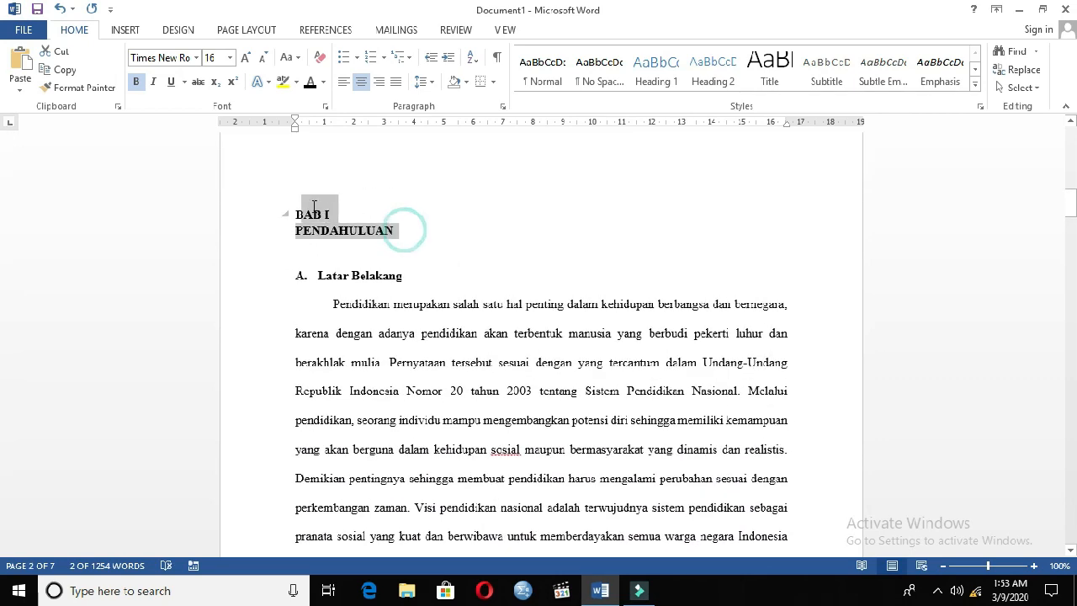
{"action": "left_click", "coordinate": [361, 82]}
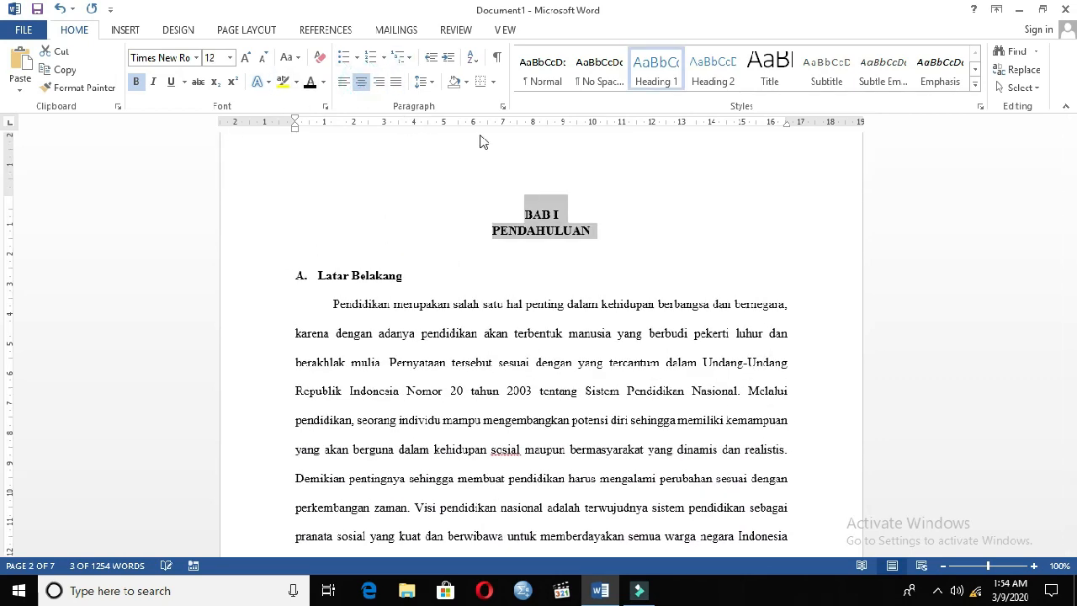
Update the page numbers only in the "DAFTAR ISI" table of contents.
{"action": "scroll", "coordinate": [664, 277], "scroll_direction": "up", "scroll_amount": 15}
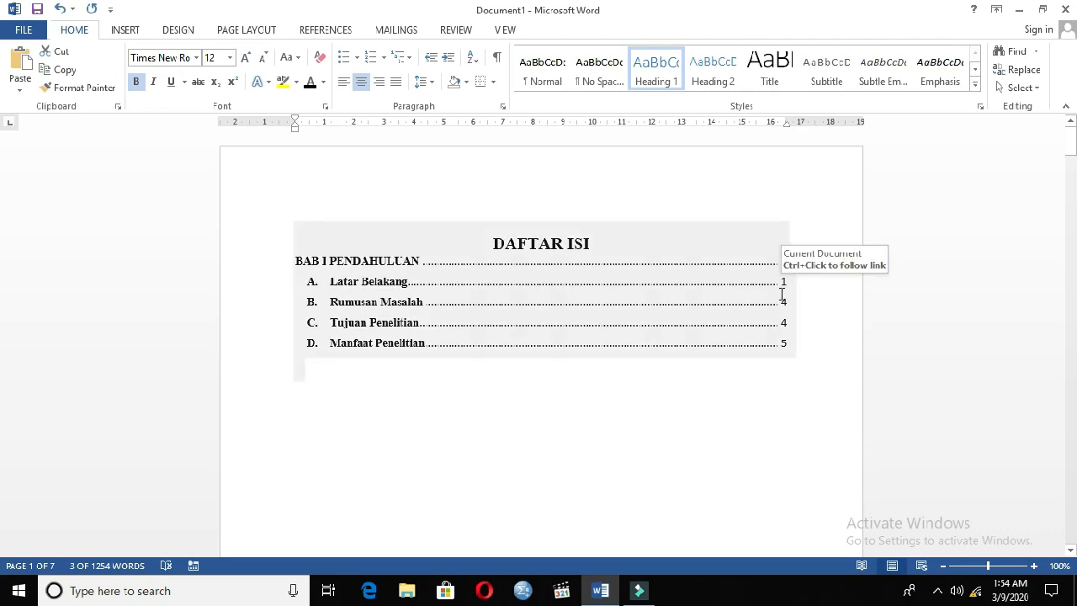
{"action": "left_click", "coordinate": [637, 295]}
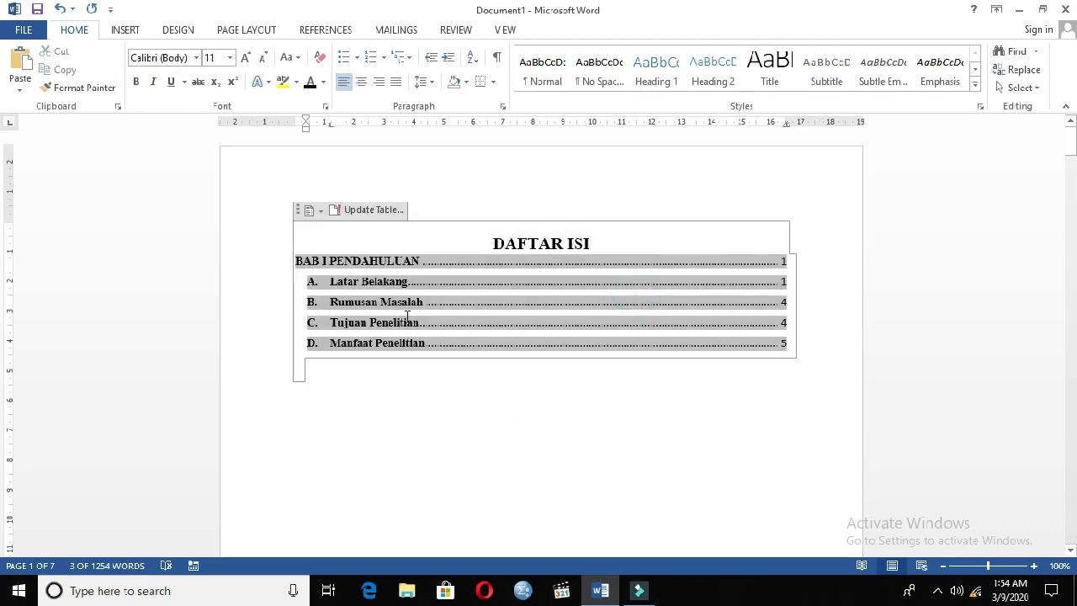
{"action": "left_click", "coordinate": [593, 244]}
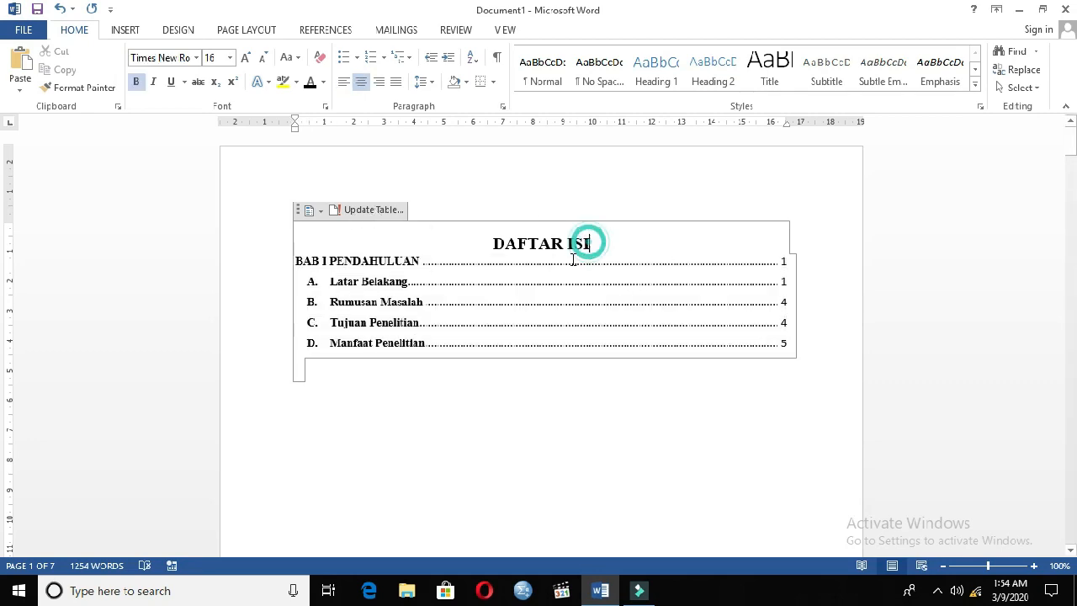
{"action": "left_click", "coordinate": [361, 210]}
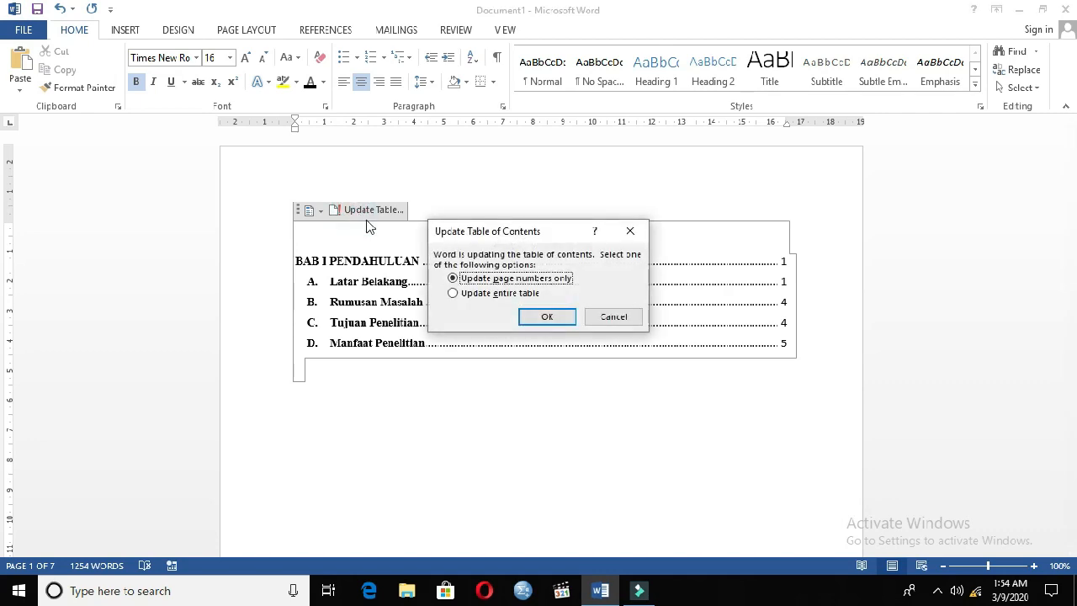
{"action": "left_click", "coordinate": [548, 315]}
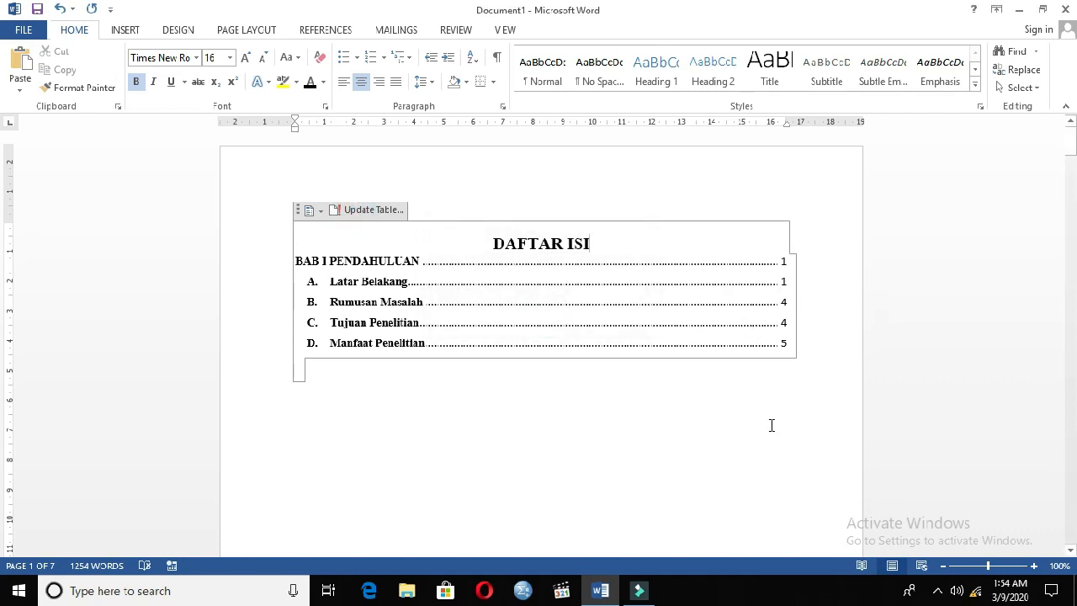